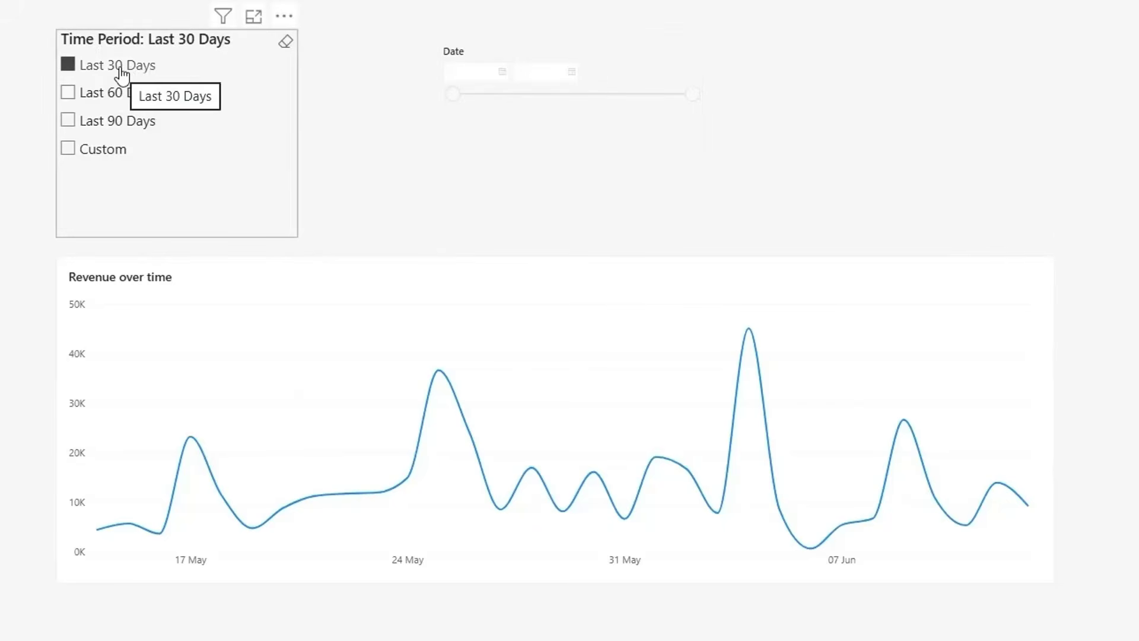
Step: Preview the revenue chart for the Last 60 Days and Last 90 Days time periods
left_click(120, 95)
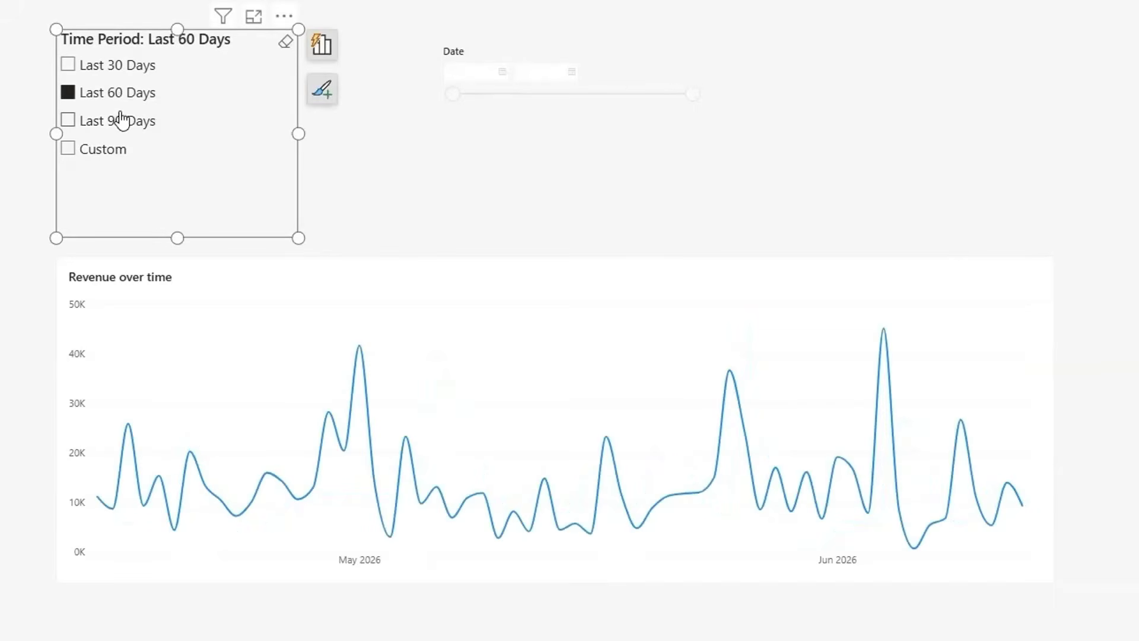
left_click(122, 128)
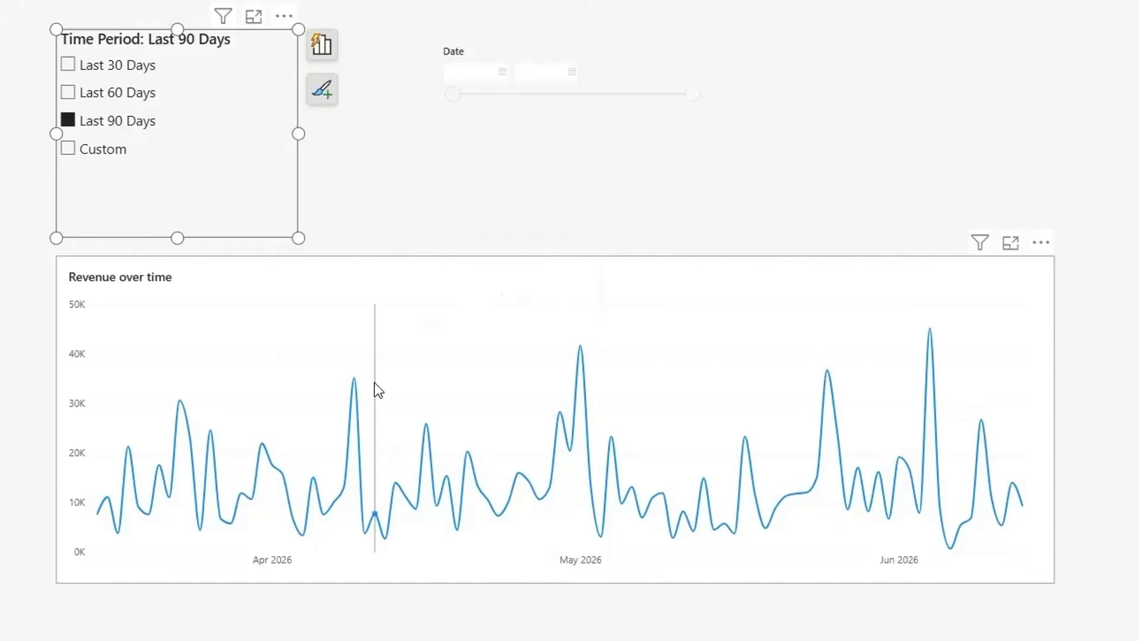
mouse_move(505, 306)
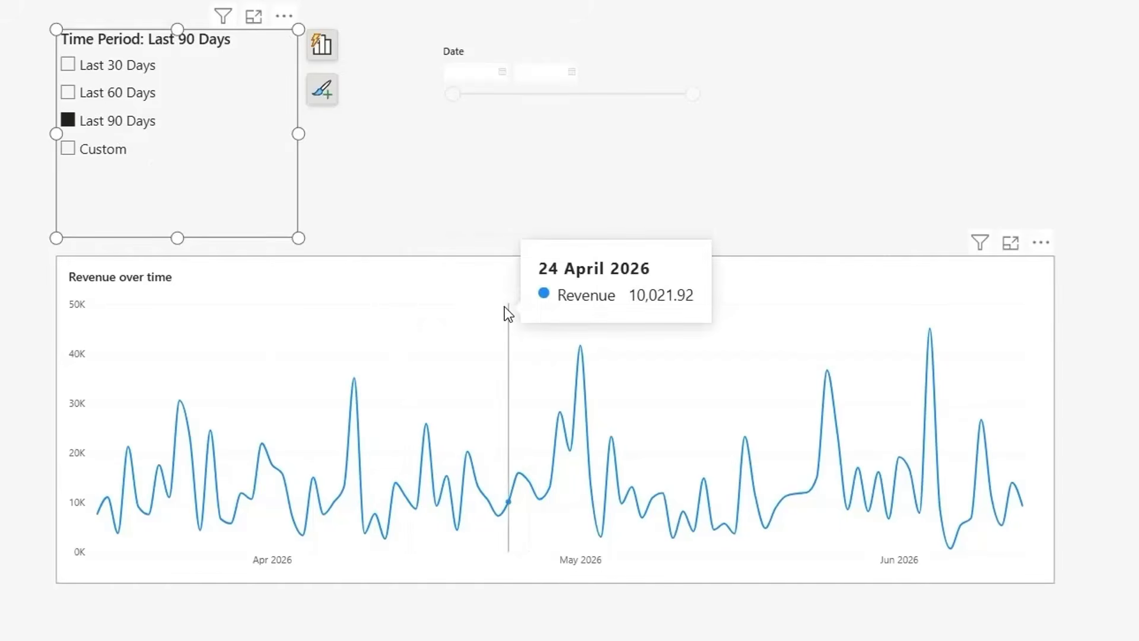
Step: Preview the Custom time period and narrow the date range to 19-12-2024 through 25-08-2025
left_click(99, 155)
left_click(420, 96)
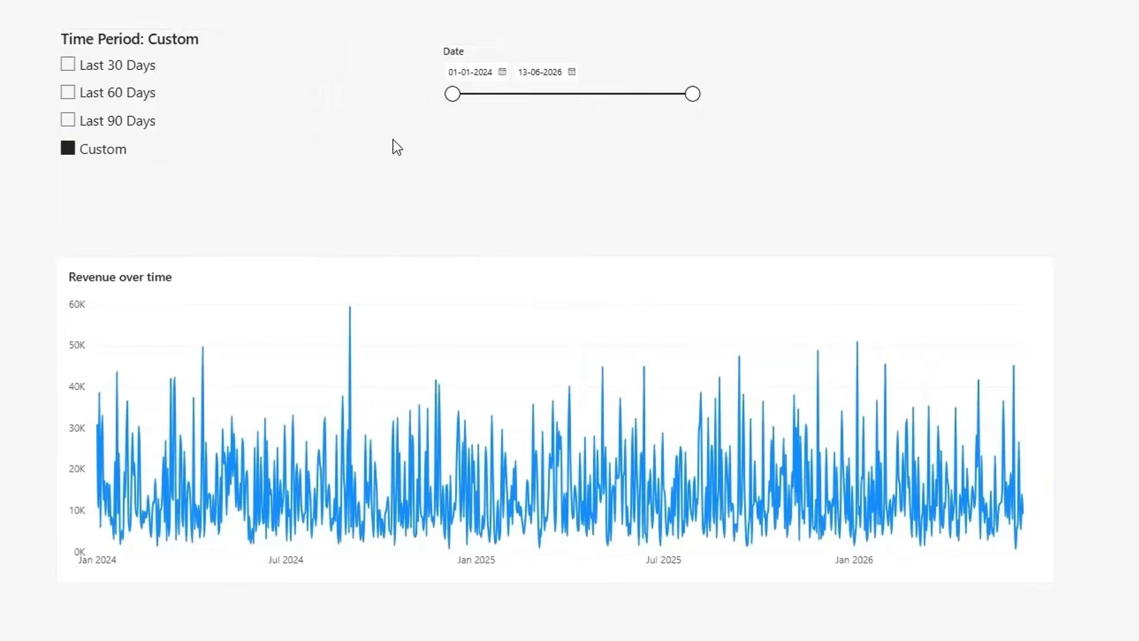
left_click_drag(453, 95, 546, 94)
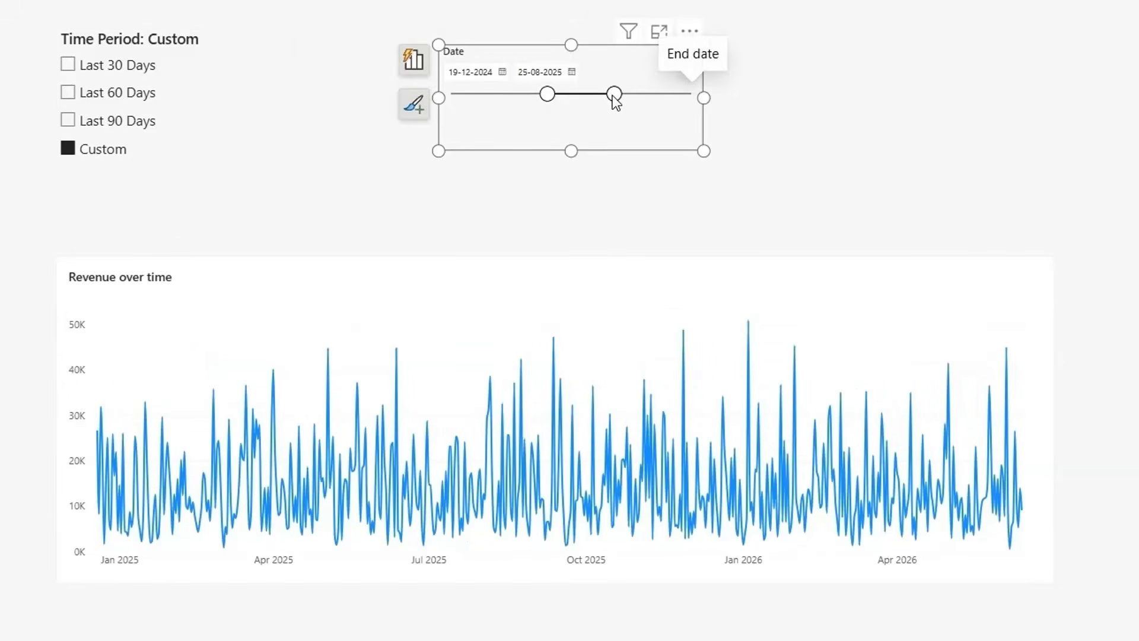
left_click(776, 129)
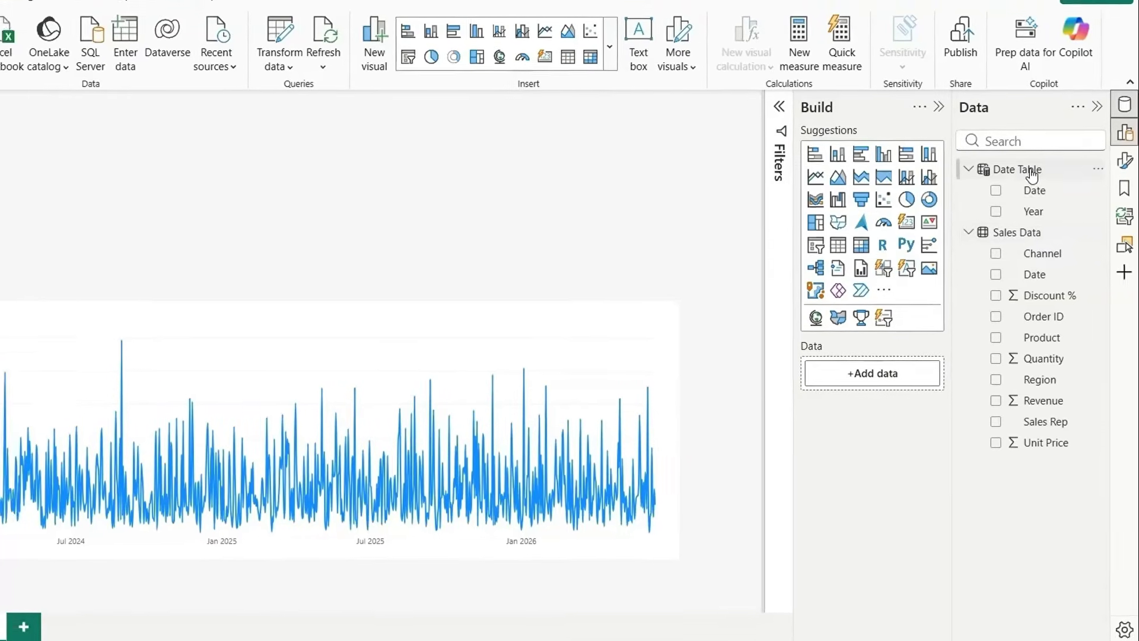
Step: Review the Date Table's DAX definition and the data model's relationships
left_click(1032, 172)
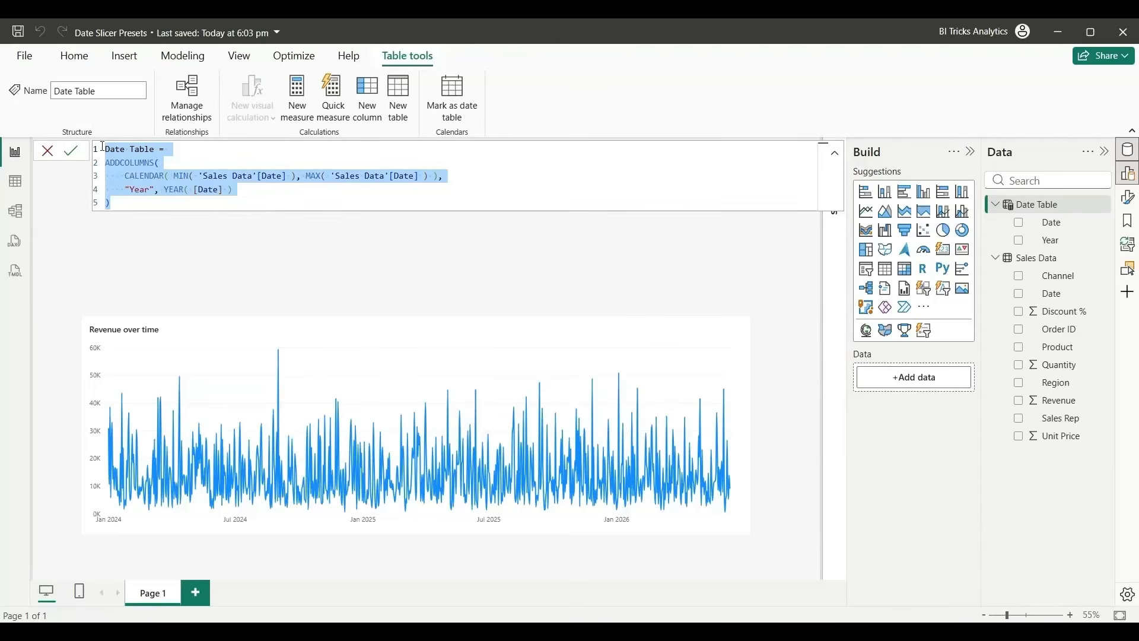
left_click(16, 211)
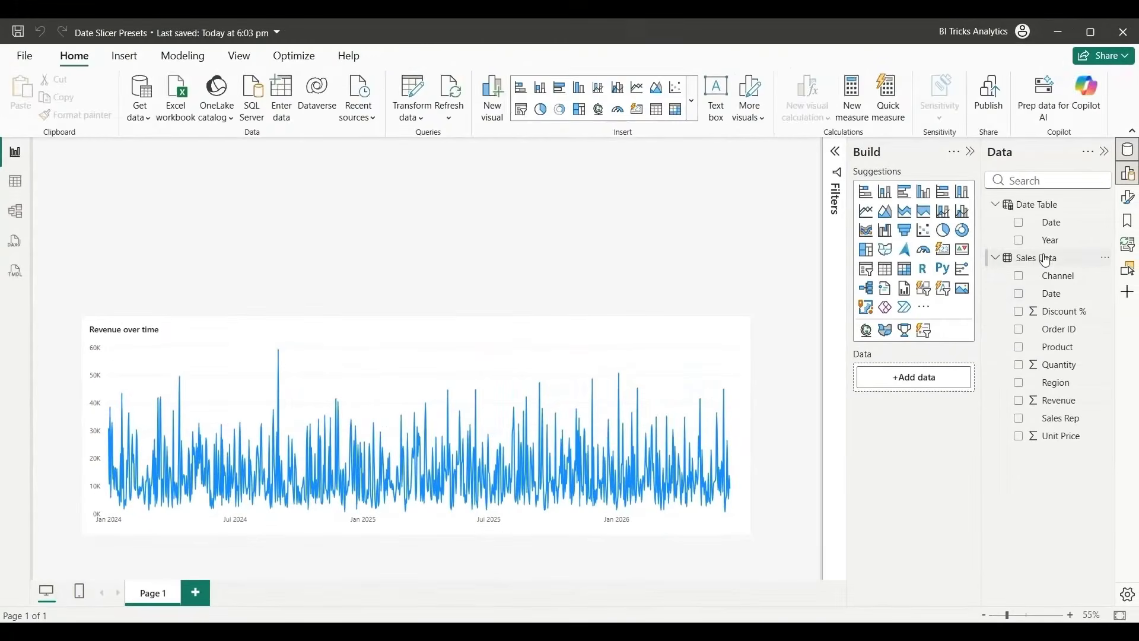
Step: Start a calculated table named Time Period with a variable _max_date defined as MAX( 'Date Table'[Date] )
left_click(1038, 258)
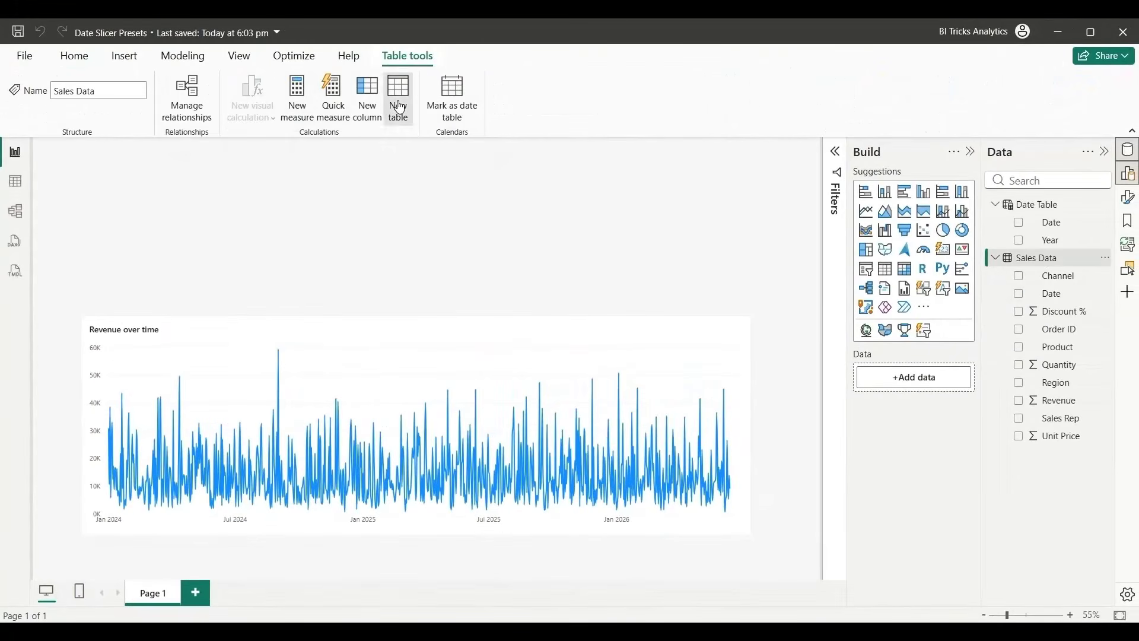
left_click(401, 108)
type("Time Period =")
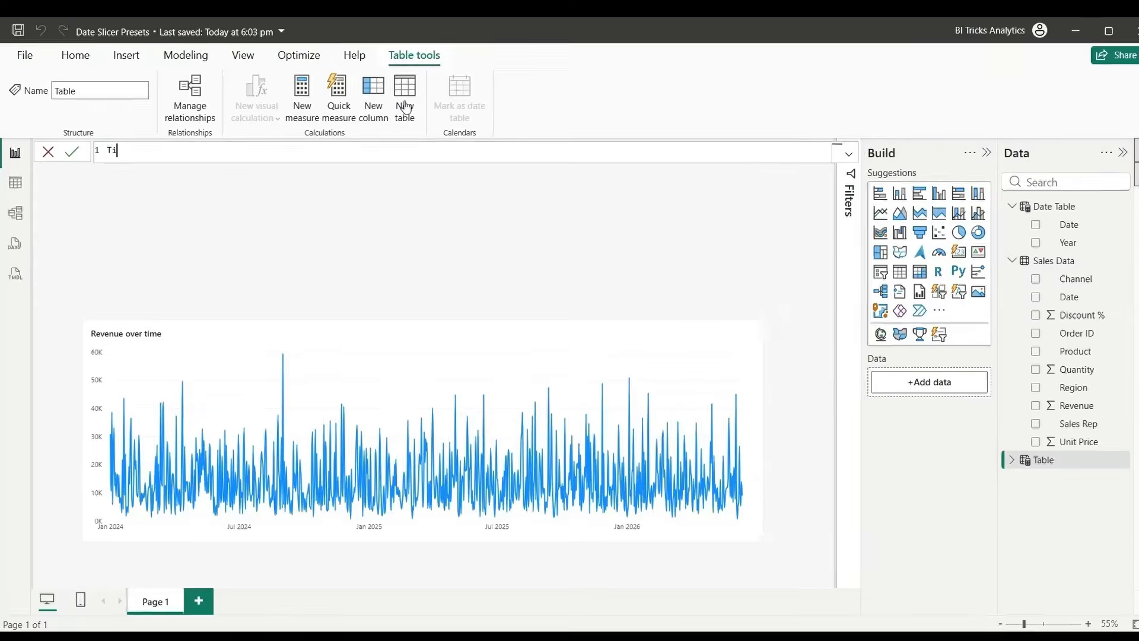
key("shift+Return")
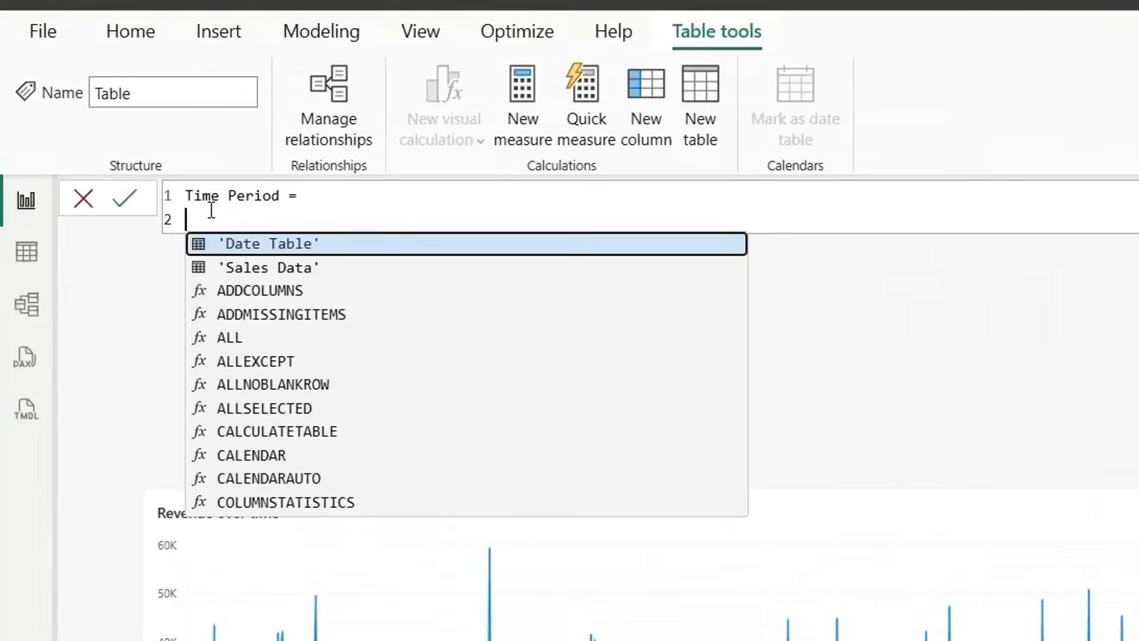
type("VAR ")
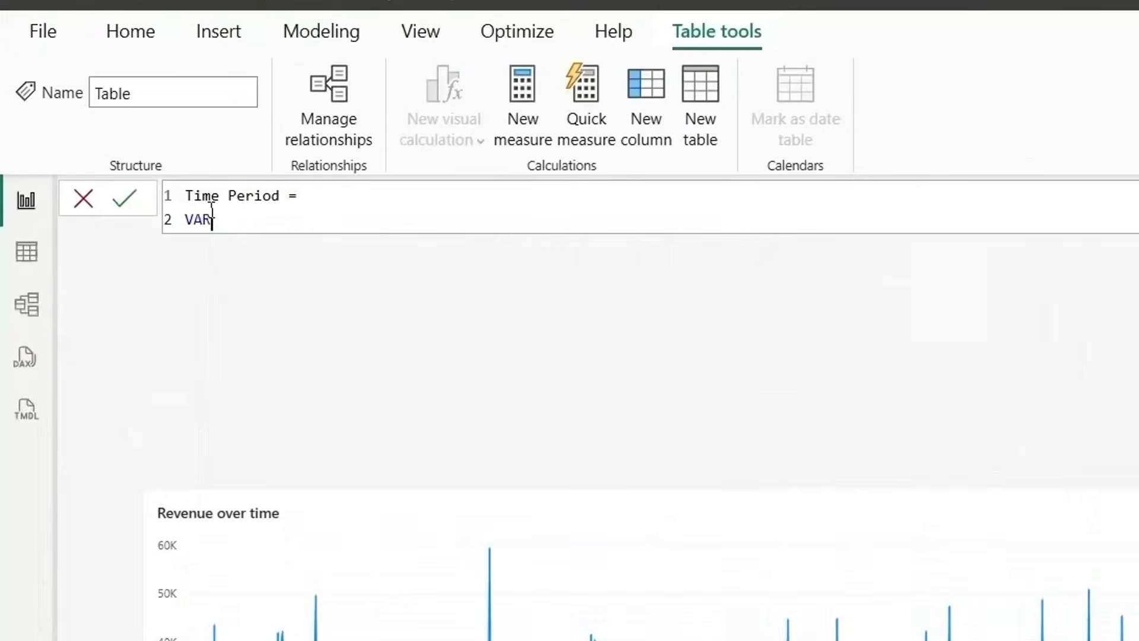
type("_max_date = MAX(")
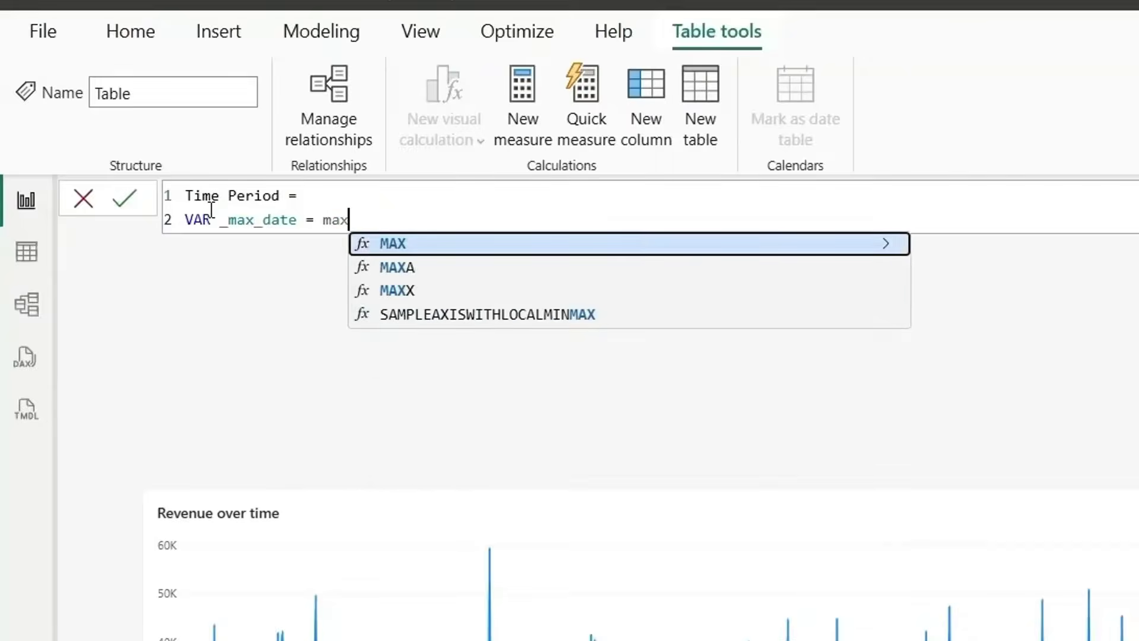
key("Down")
key("Tab")
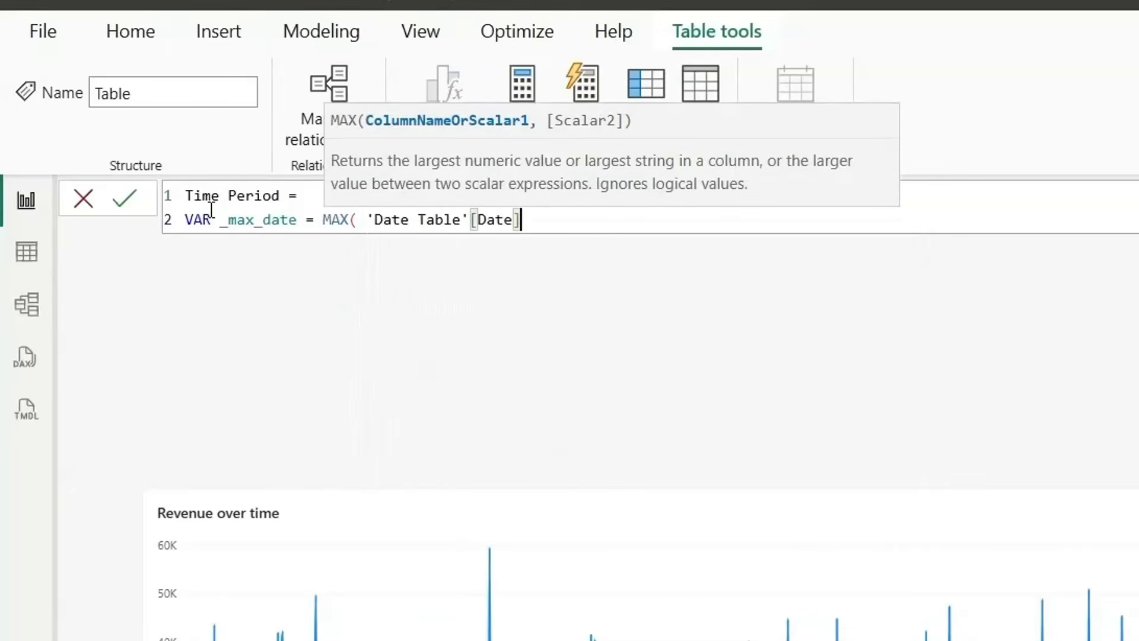
type(")")
Step: Add a RETURN clause that begins with an ADDCOLUMNS function on its own line
key("Return")
type("ret")
key("Tab")
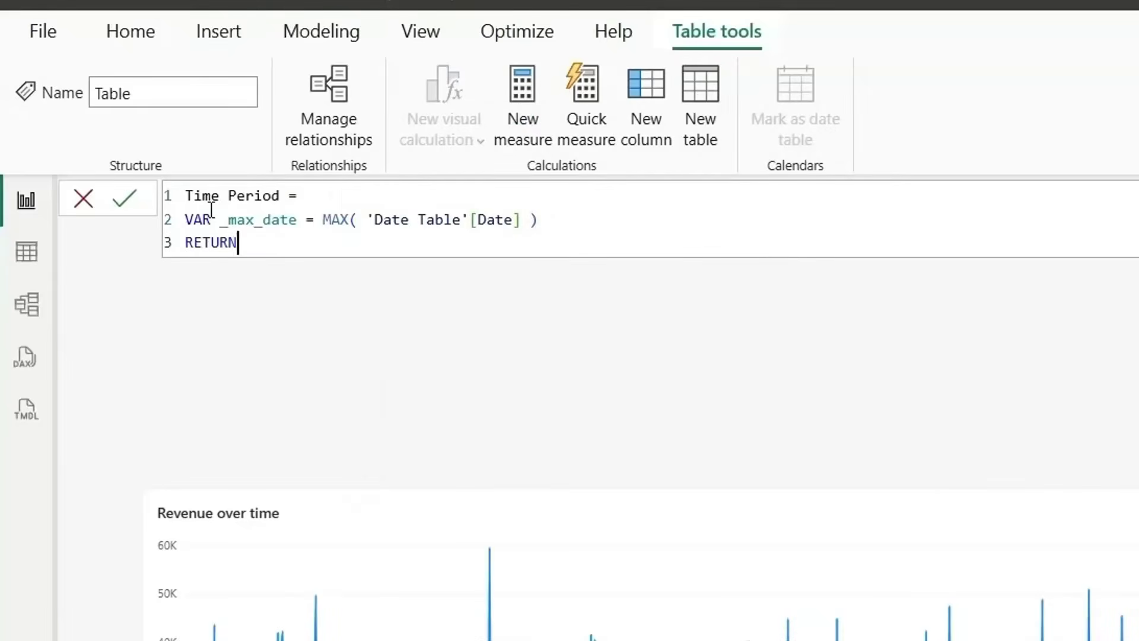
key("Return")
type("ad")
key("Tab")
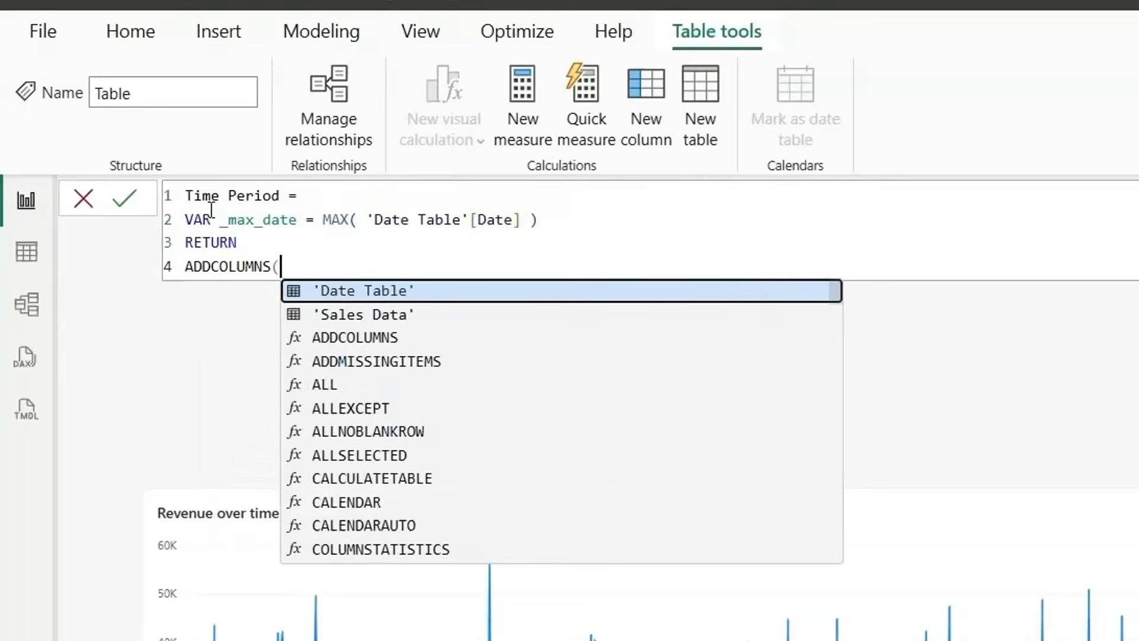
key("shift+Return")
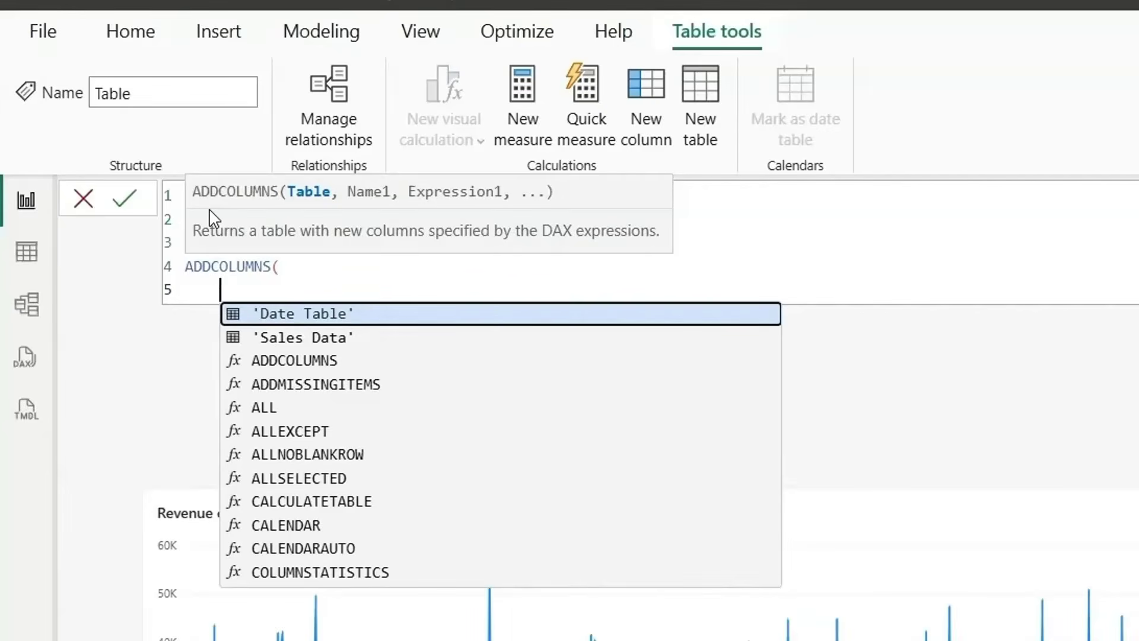
Step: Supply CALENDAR( _max_date - 30, _max_date ) as the table argument of ADDCOLUMNS
type("ca")
key("Down")
key("Tab")
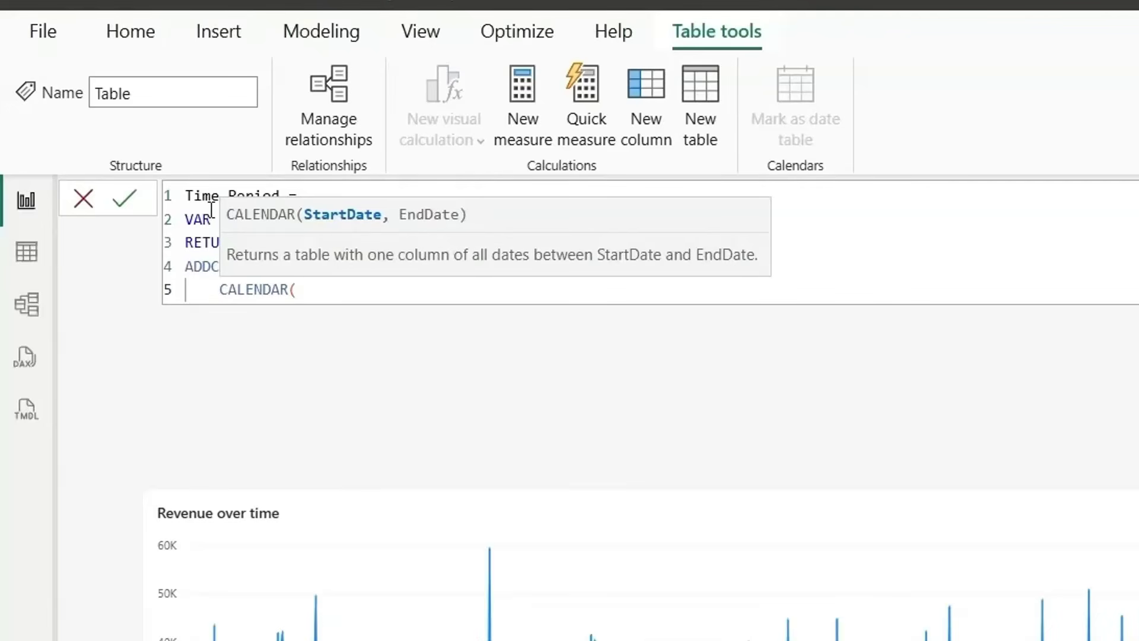
type("_max_date - 30, ")
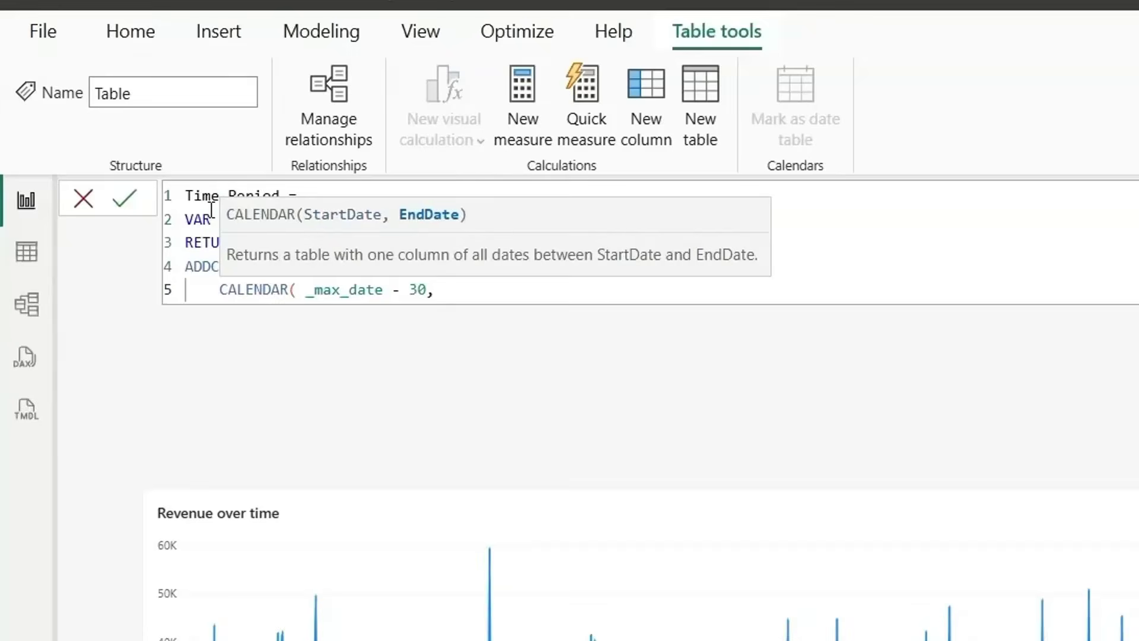
type("_max_date ),")
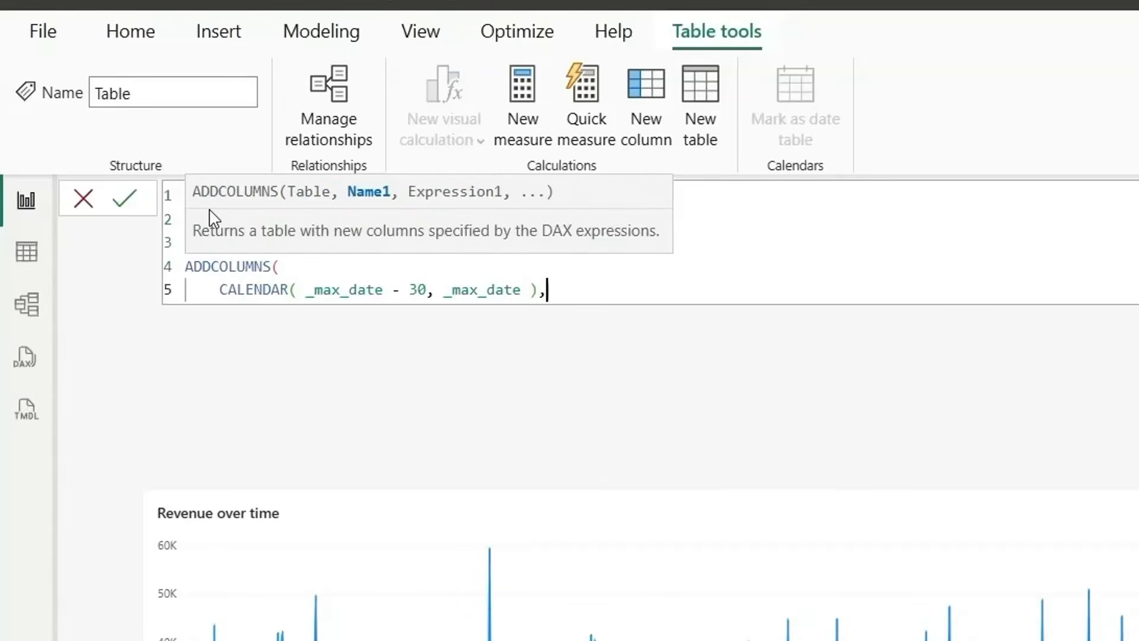
Step: Add a "Period" column with the value "Last 30 Days" and close the ADDCOLUMNS function
key("Return")
type("\"")
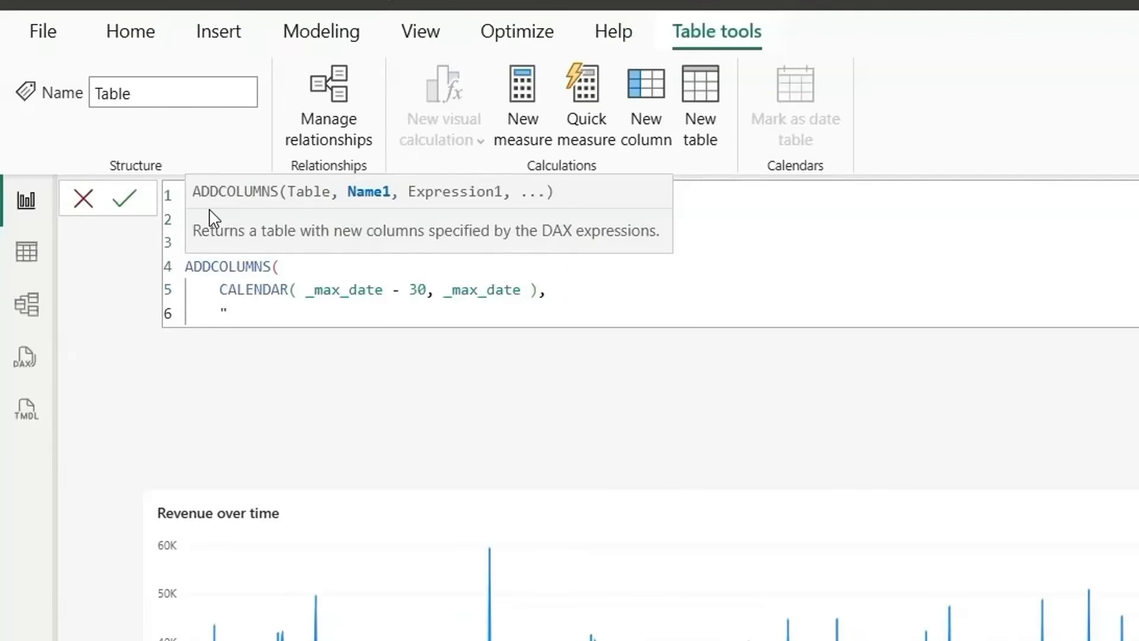
type("Period\", \"")
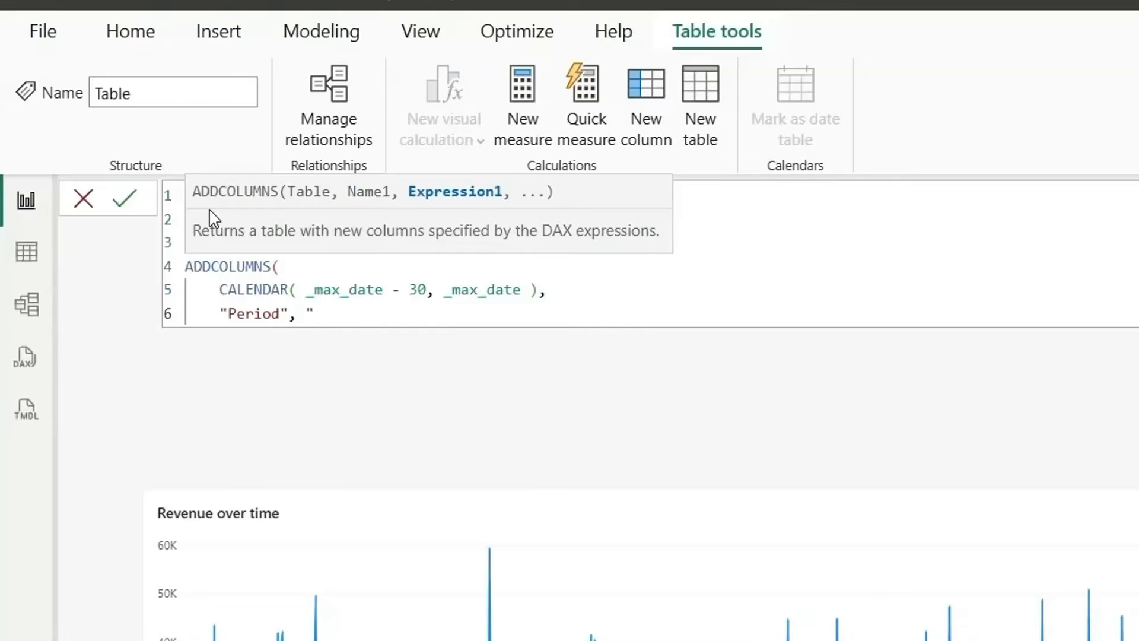
type("Last 30 Days")
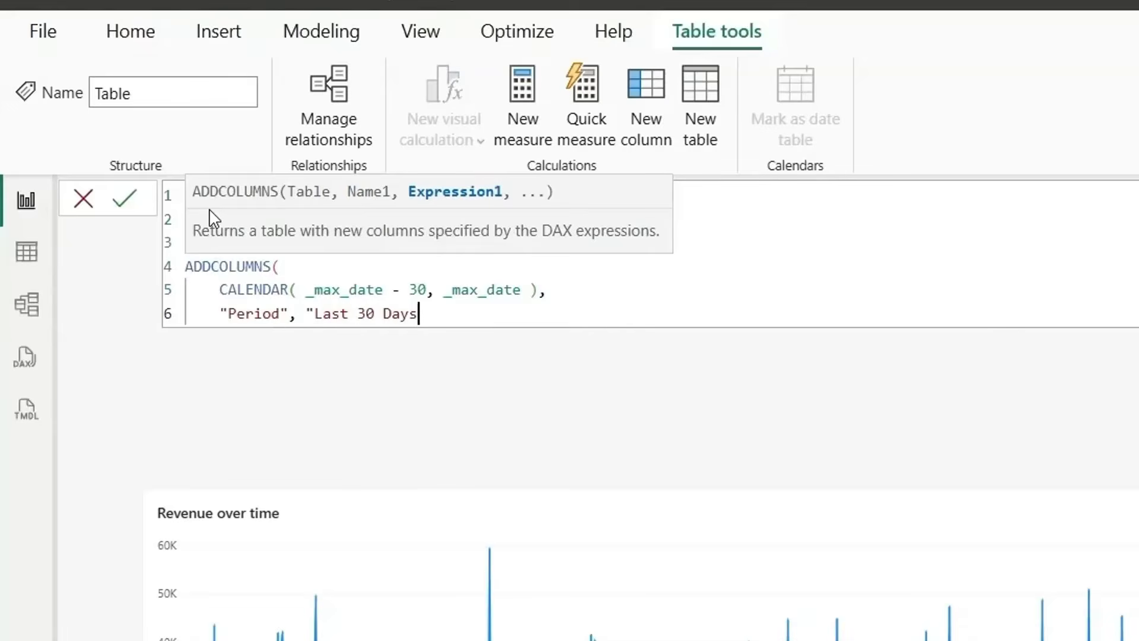
type("\"")
key("Return")
type(")")
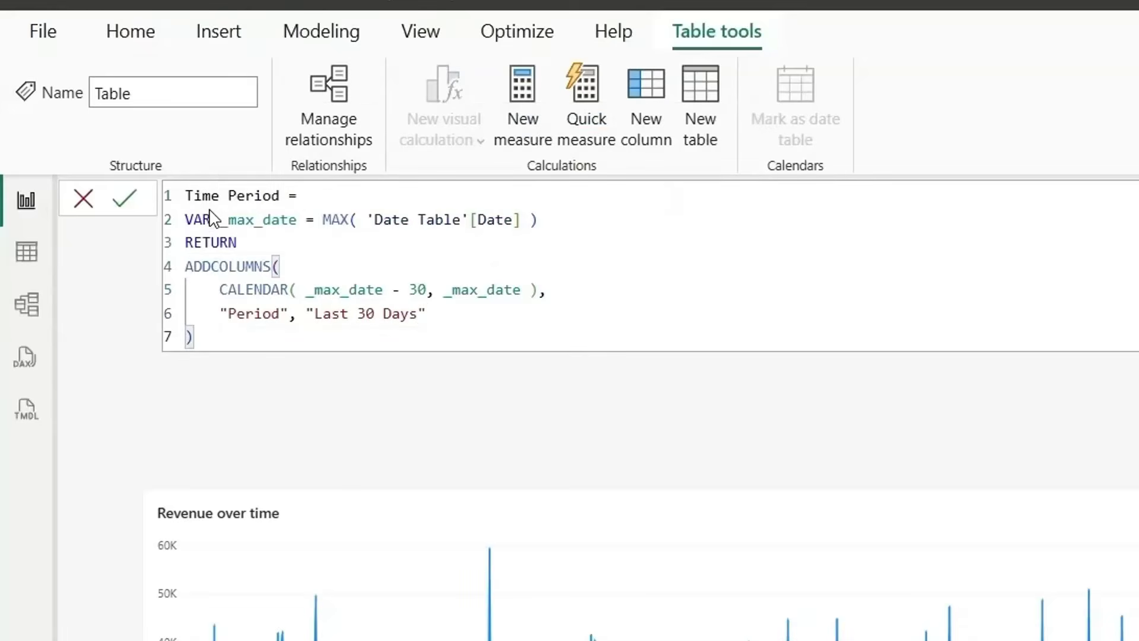
Step: Open a UNION function above the ADDCOLUMNS block and indent the block inside it
left_click_drag(226, 336, 172, 264)
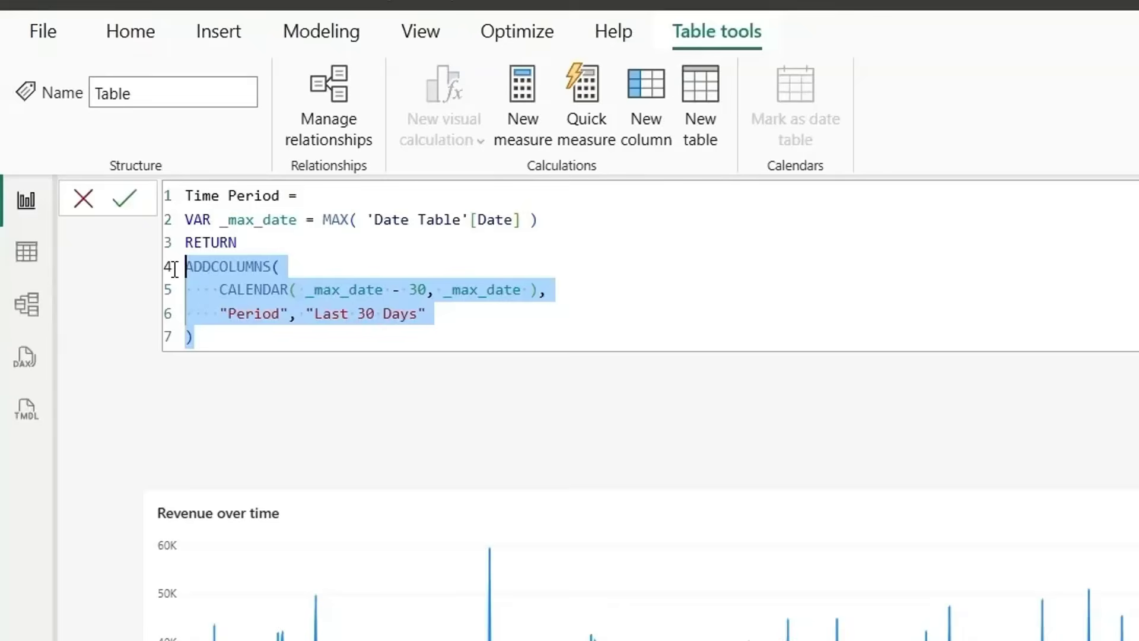
left_click(267, 241)
key("Return")
type("UNION(")
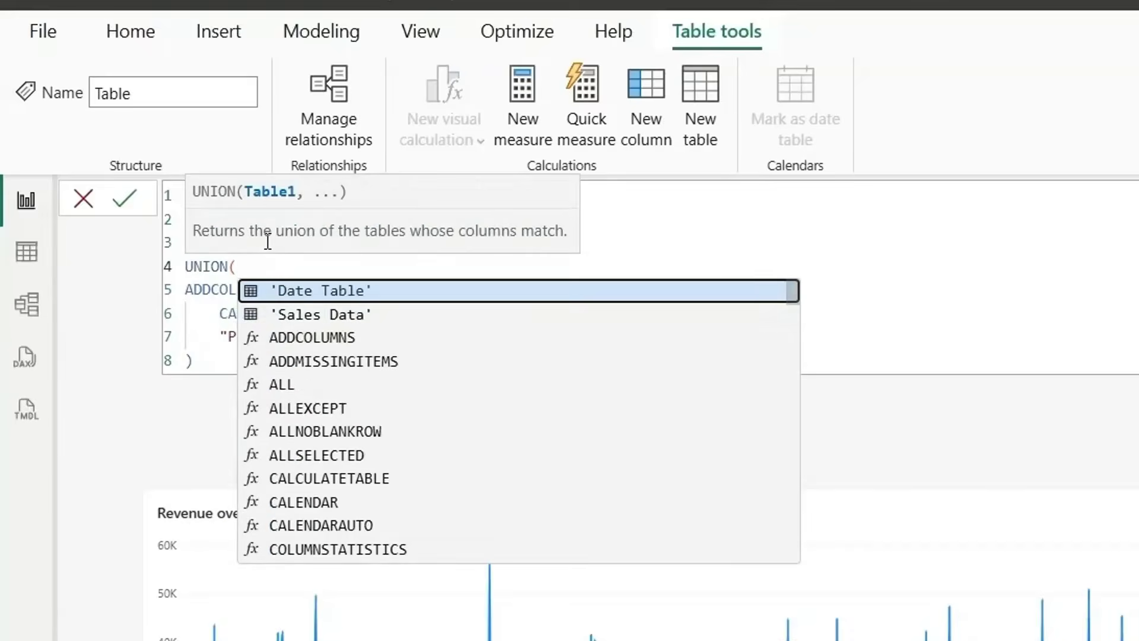
left_click_drag(194, 360, 187, 288)
key("Tab")
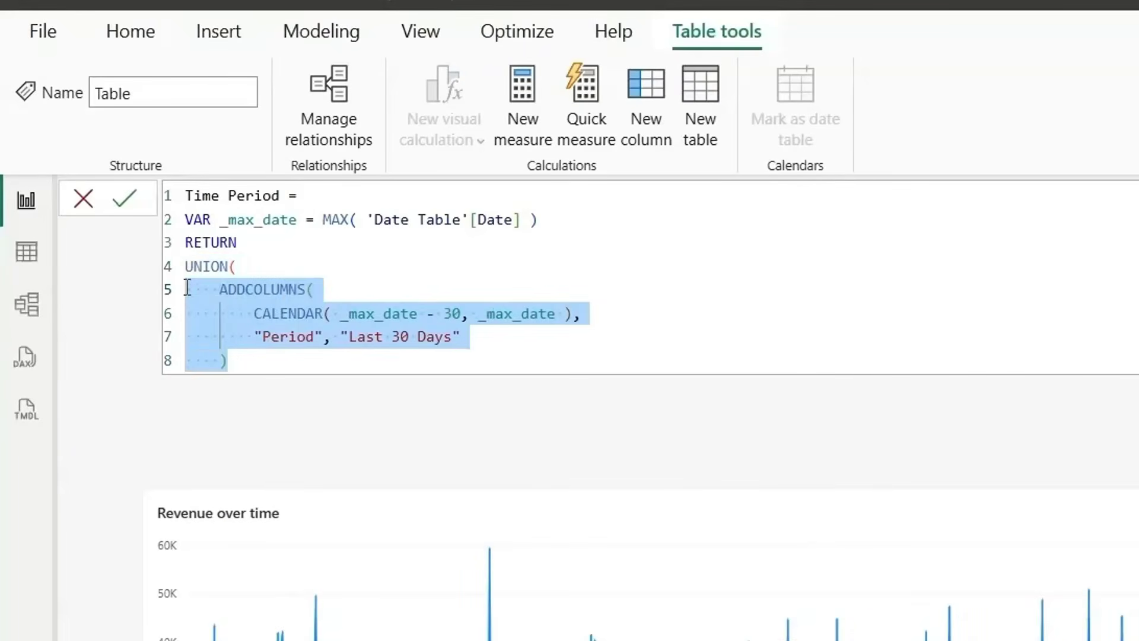
Step: Duplicate the ADDCOLUMNS block three times as comma-separated UNION arguments and close the UNION function
left_click_drag(235, 360, 220, 289)
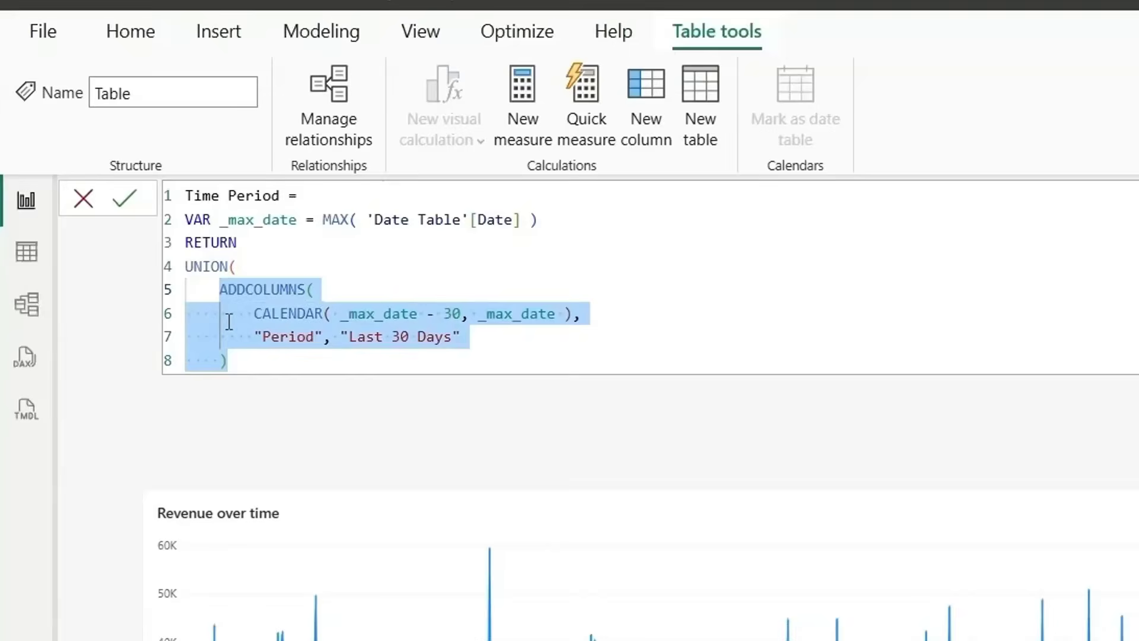
key("ctrl+c")
left_click(242, 360)
type(",")
key("Return")
key("ctrl+v")
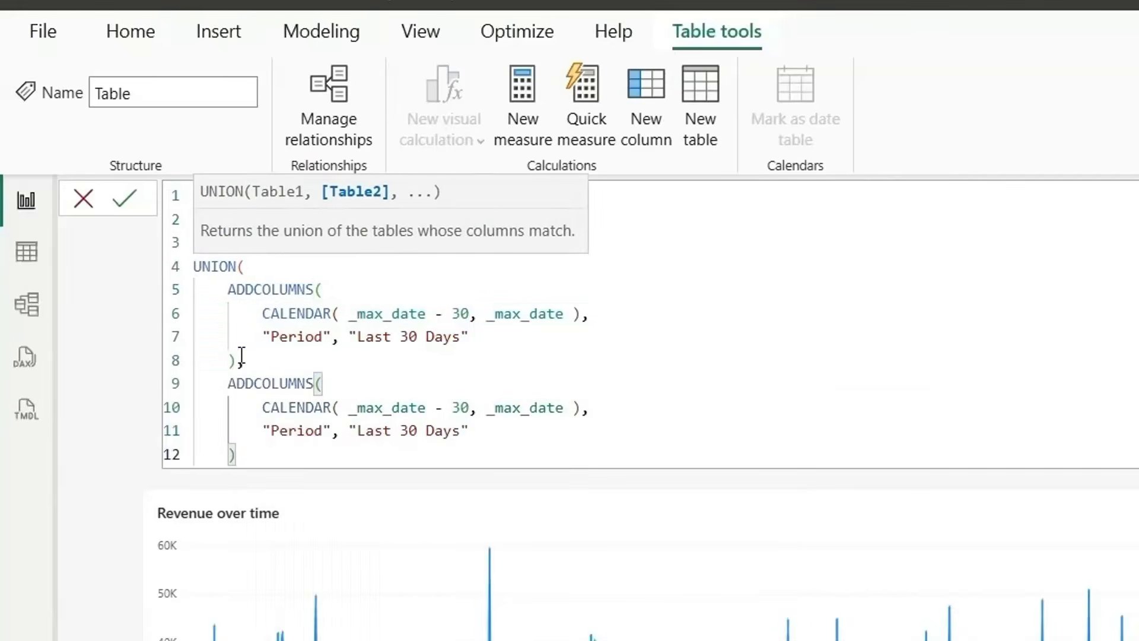
type(",")
key("Return")
key("ctrl+v")
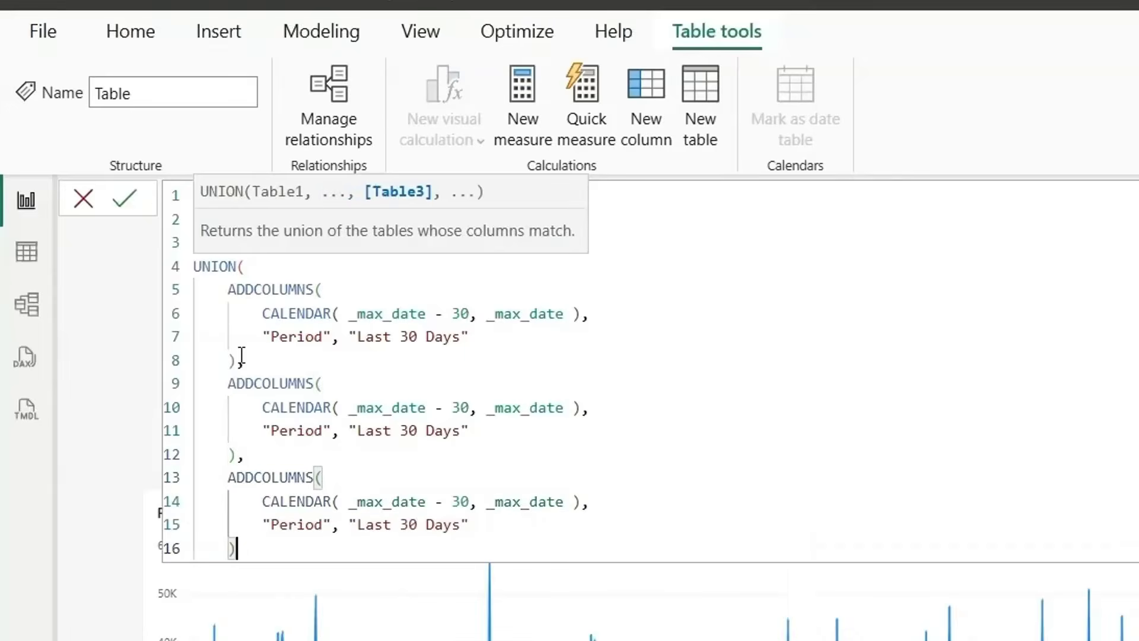
type(",")
key("Return")
key("ctrl+v")
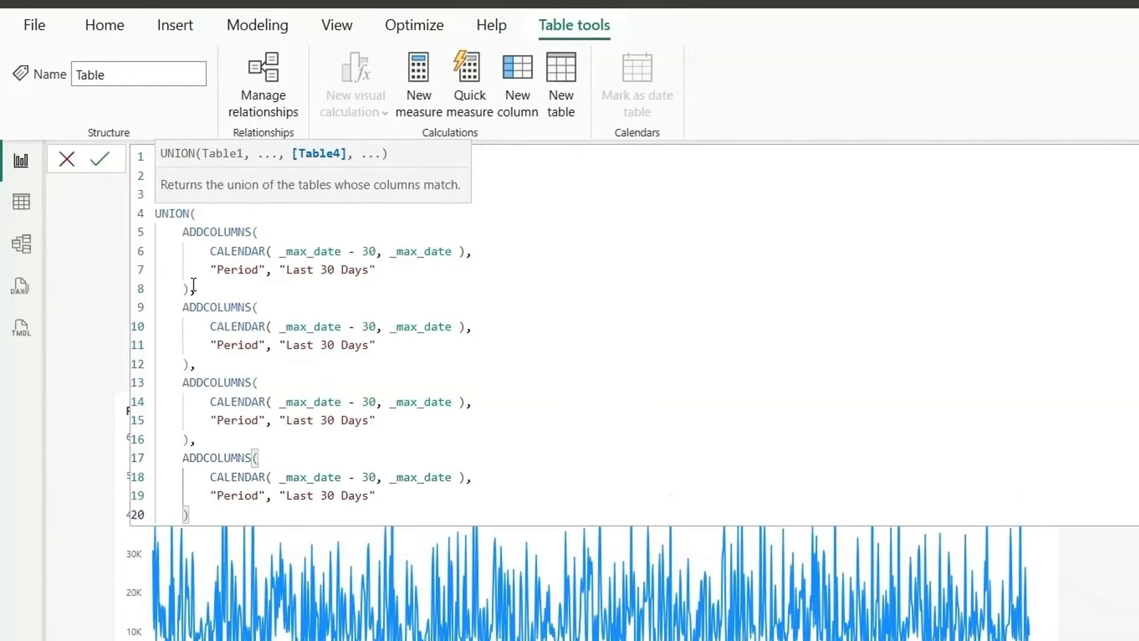
key("Return")
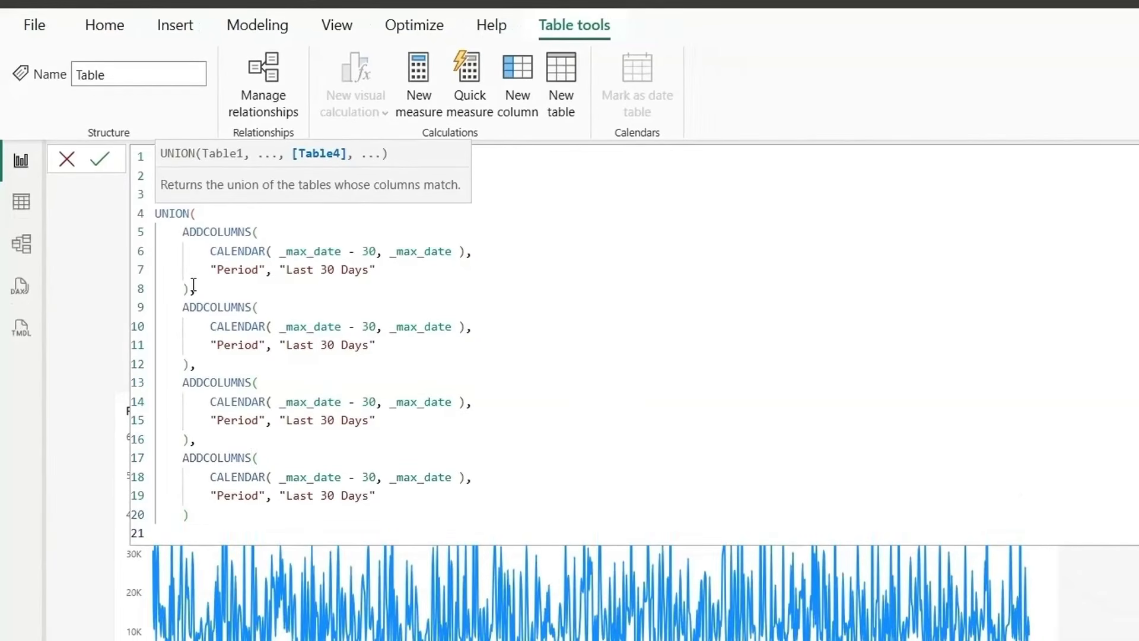
type(")")
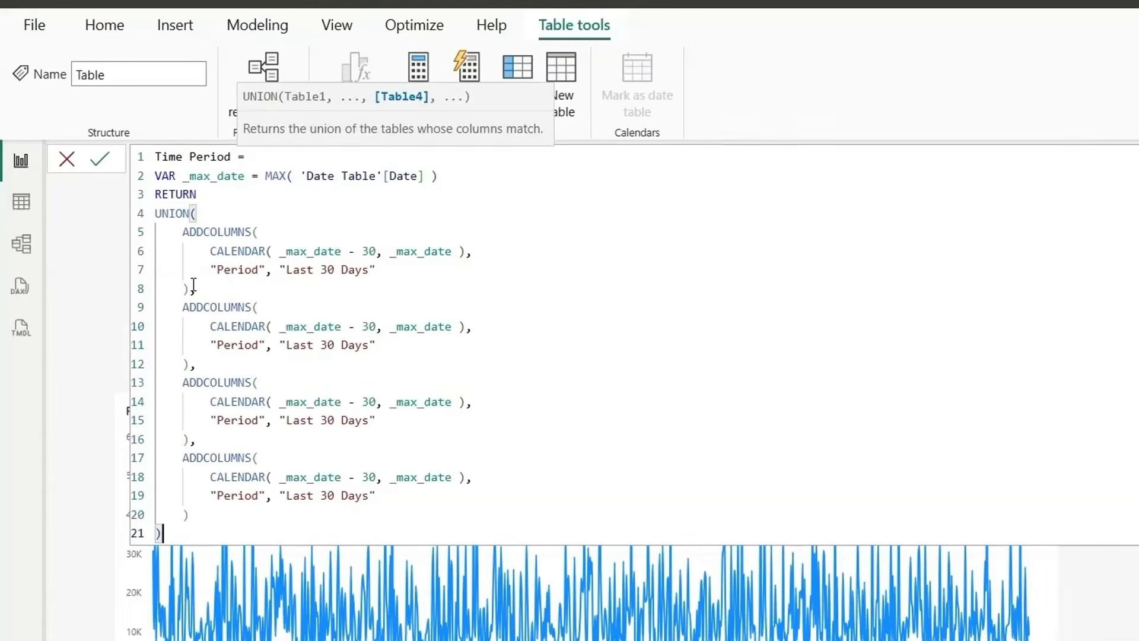
Step: Change the second ADDCOLUMNS block to _max_date - 60 and label its period "Last 60 Days"
double_click(364, 326)
type("60")
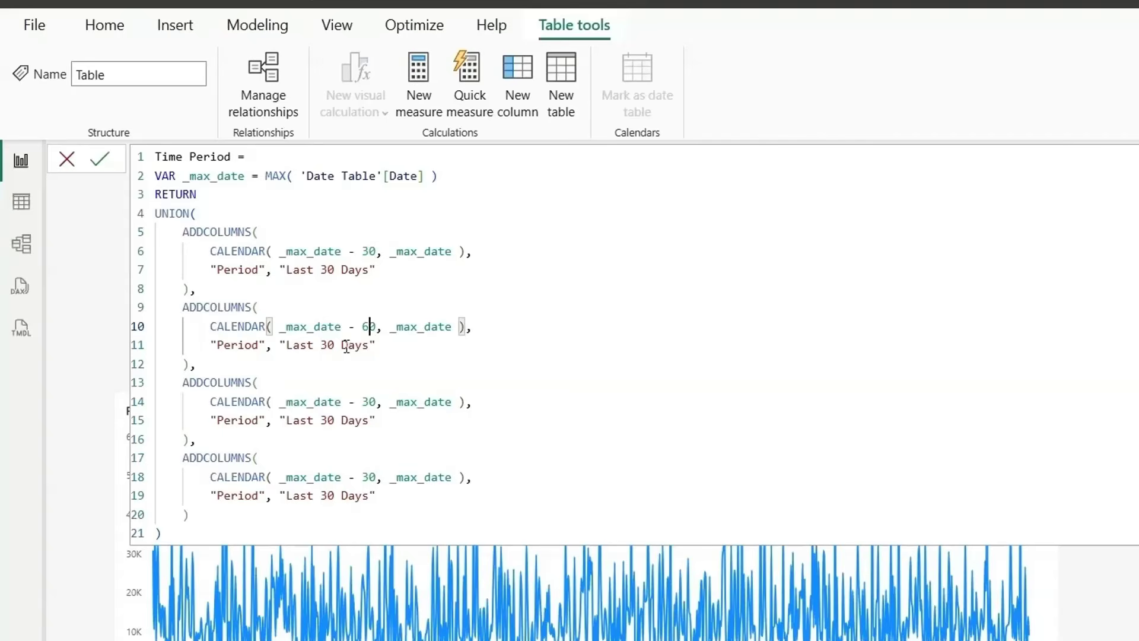
double_click(326, 344)
type("60")
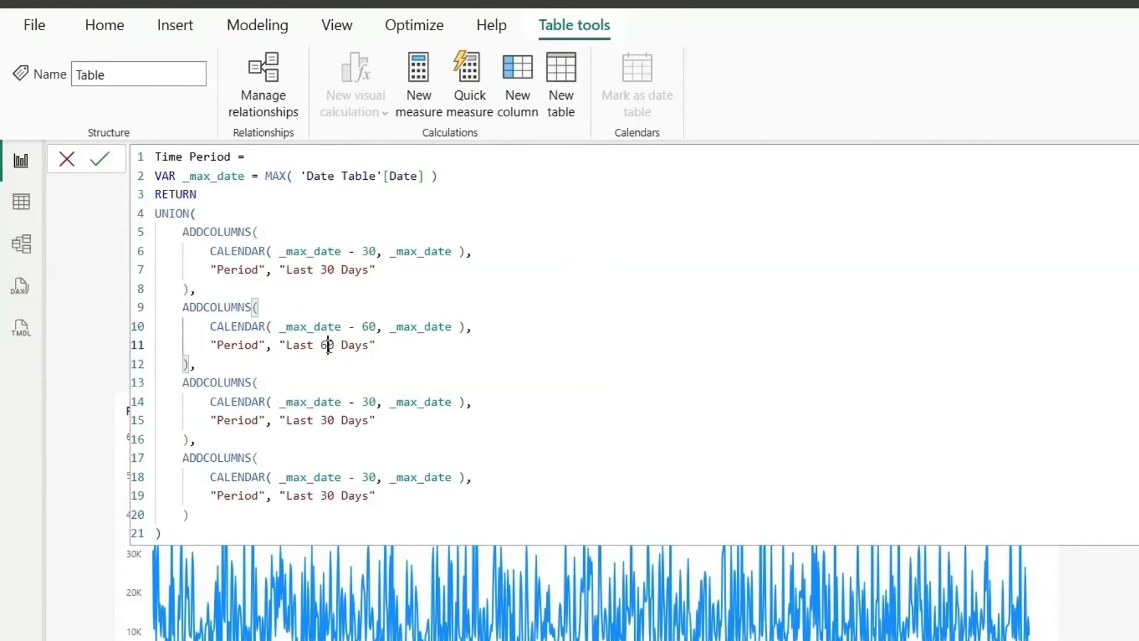
Step: Change the third ADDCOLUMNS block to _max_date - 90 and label its period "Last 90 Days"
left_click(369, 402)
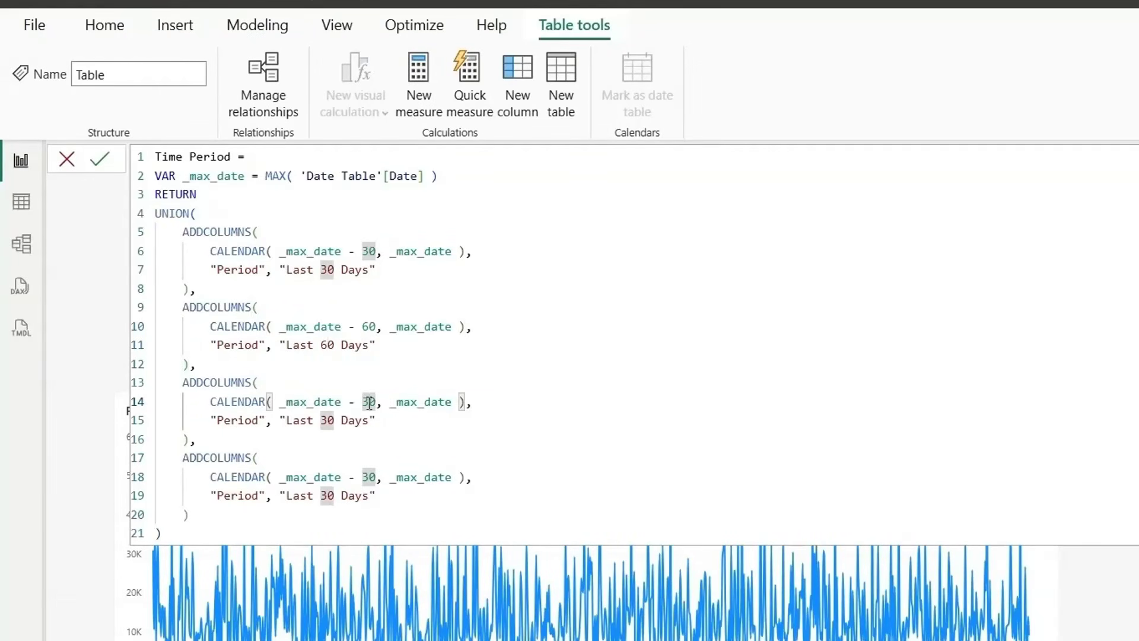
type("90")
left_click(328, 421)
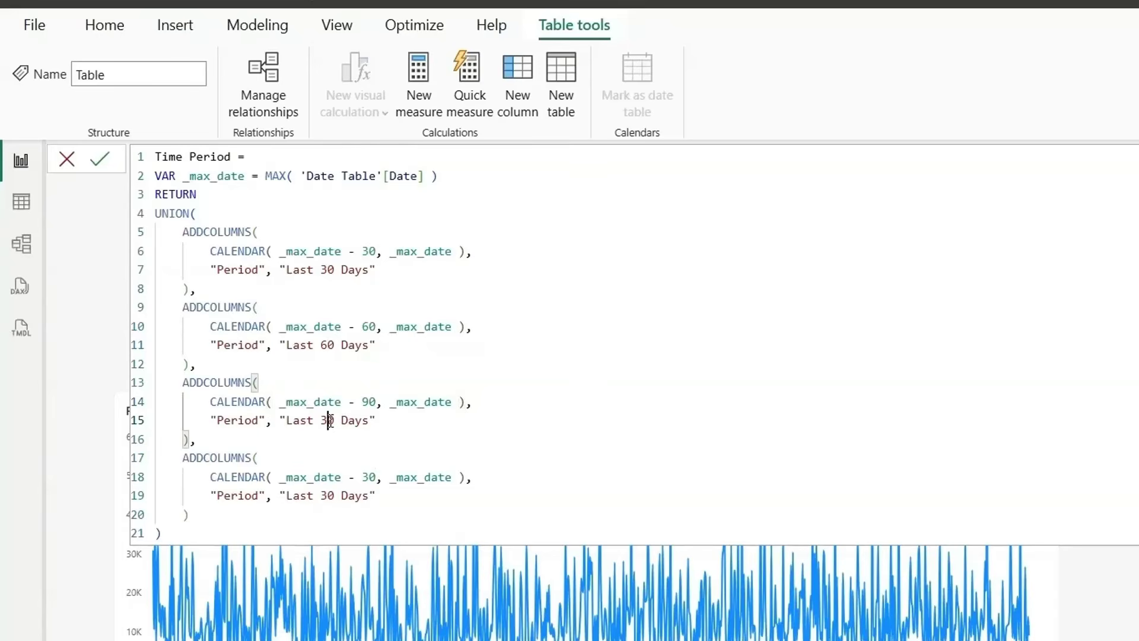
key("BackSpace")
type("9")
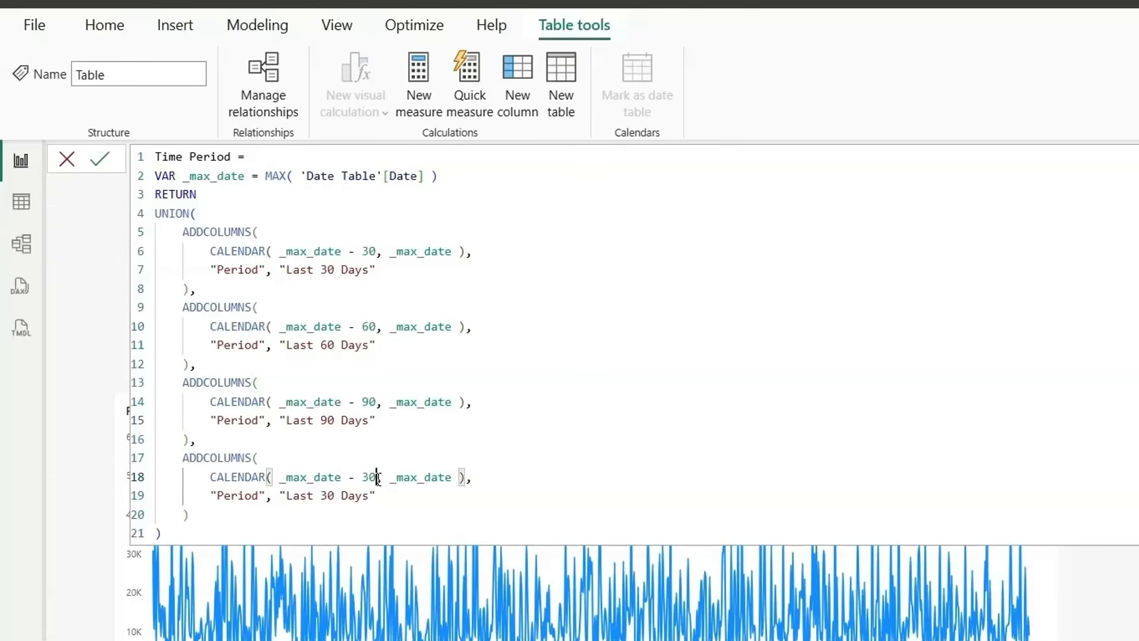
Step: Replace the start date in the fourth block's CALENDAR function with MIN( 'Date Table'[Date] )
left_click_drag(377, 478, 283, 477)
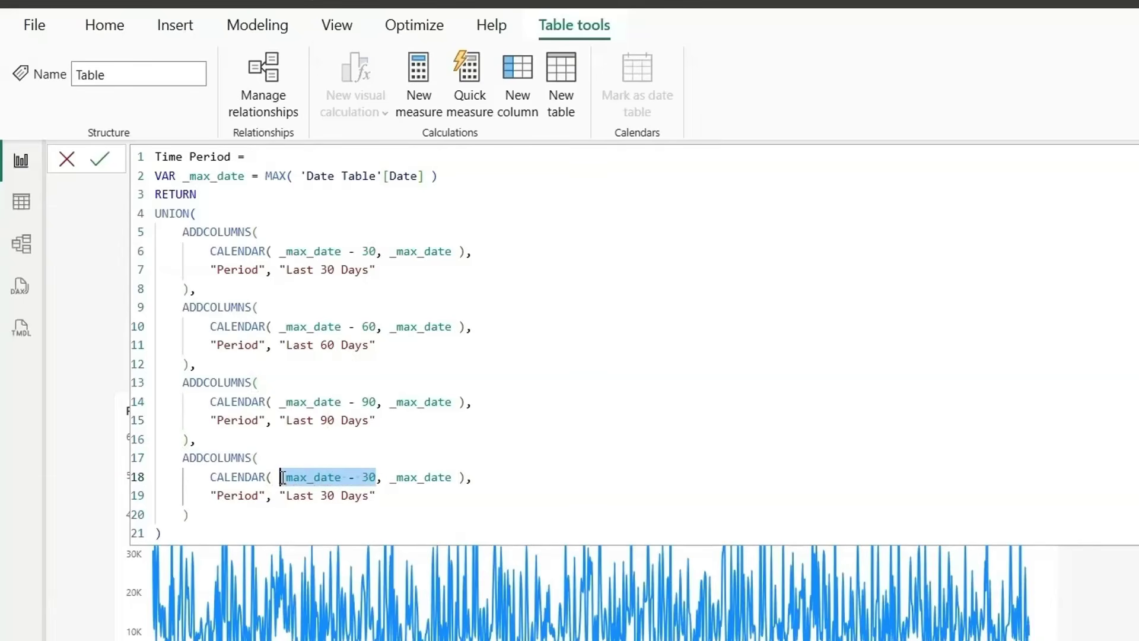
type("MIN( date")
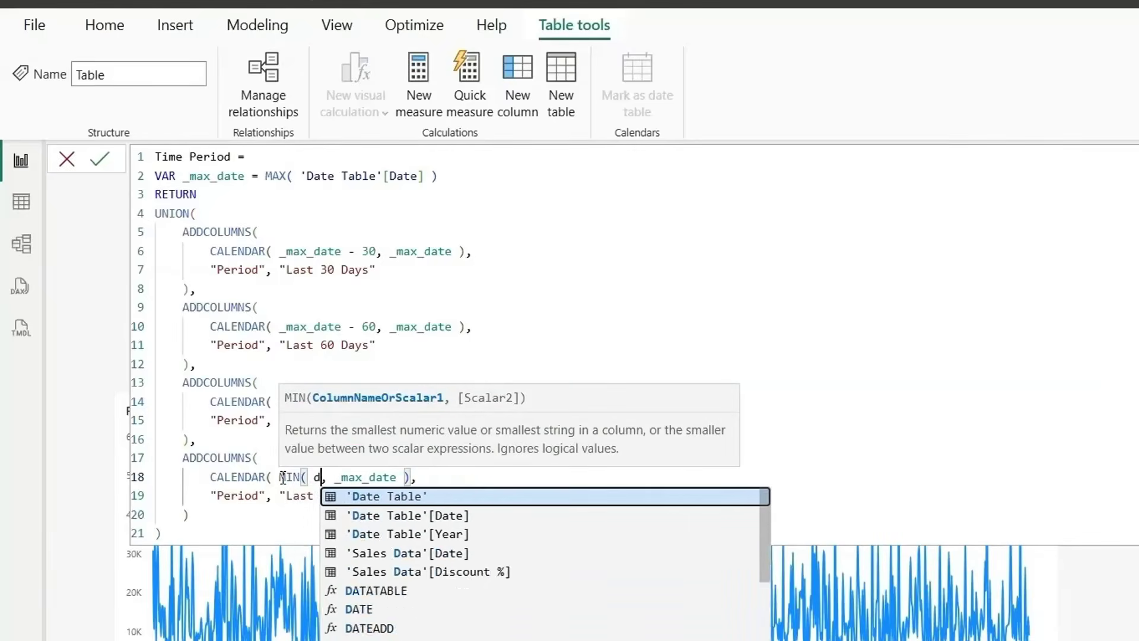
key("Down")
key("Tab")
type(")")
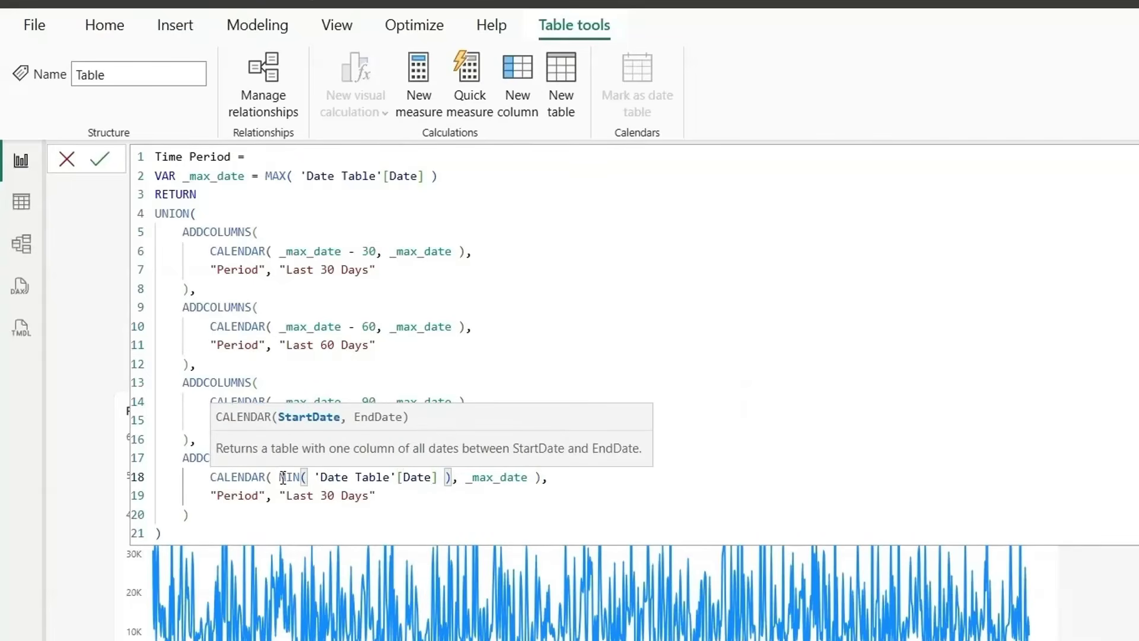
Step: Label the fourth block's period "Custom" and commit the Time Period table formula
left_click_drag(285, 495, 375, 495)
type("Cust")
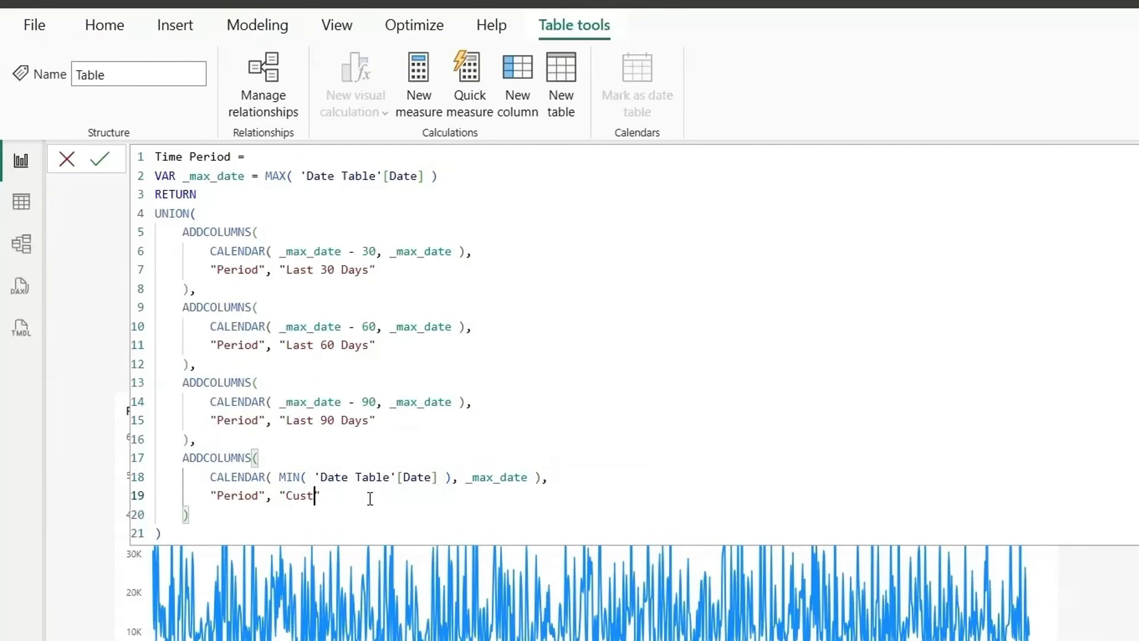
type("om")
left_click(201, 533)
key("Return")
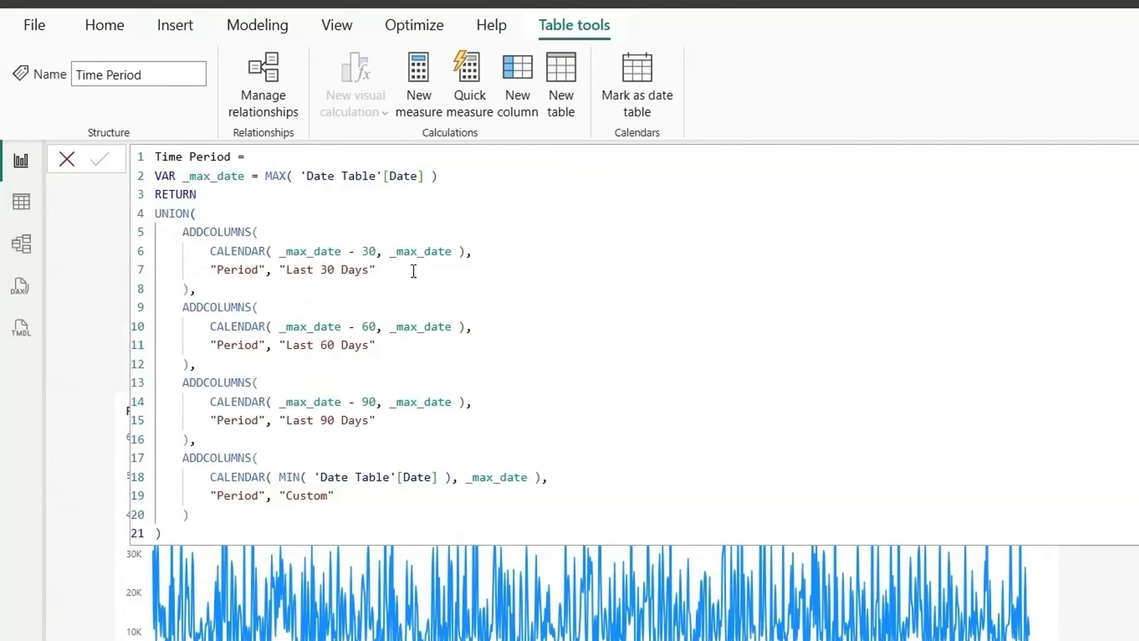
Step: Add a "Sort" column with the value 1 to the "Last 30 Days" block
left_click(391, 271)
type(",")
key("shift+Return")
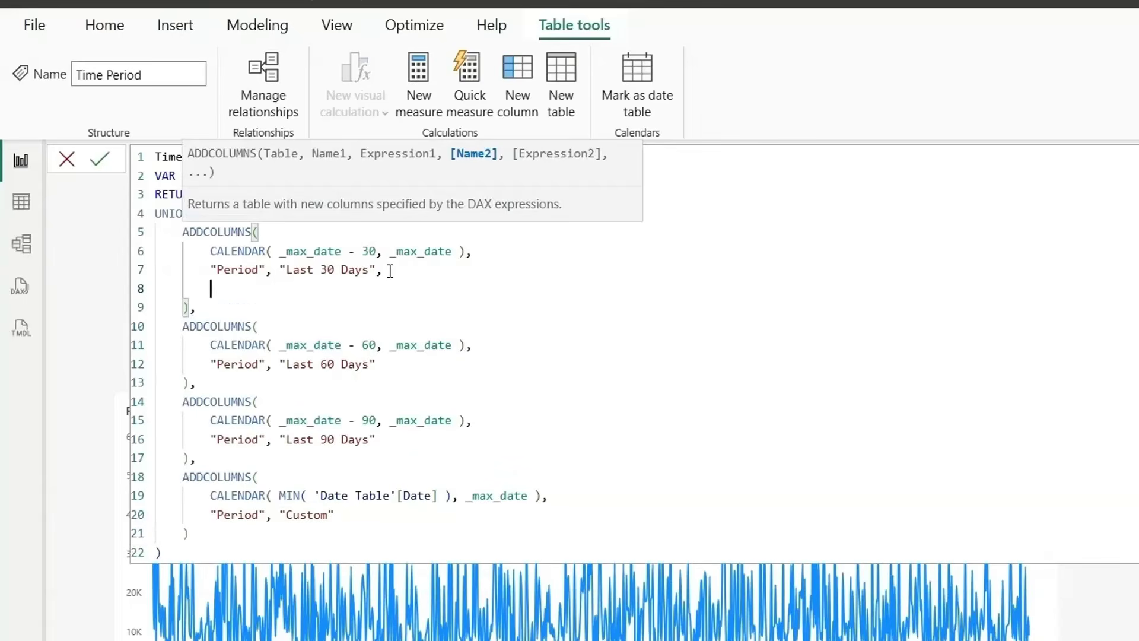
type("\"Sort\", ")
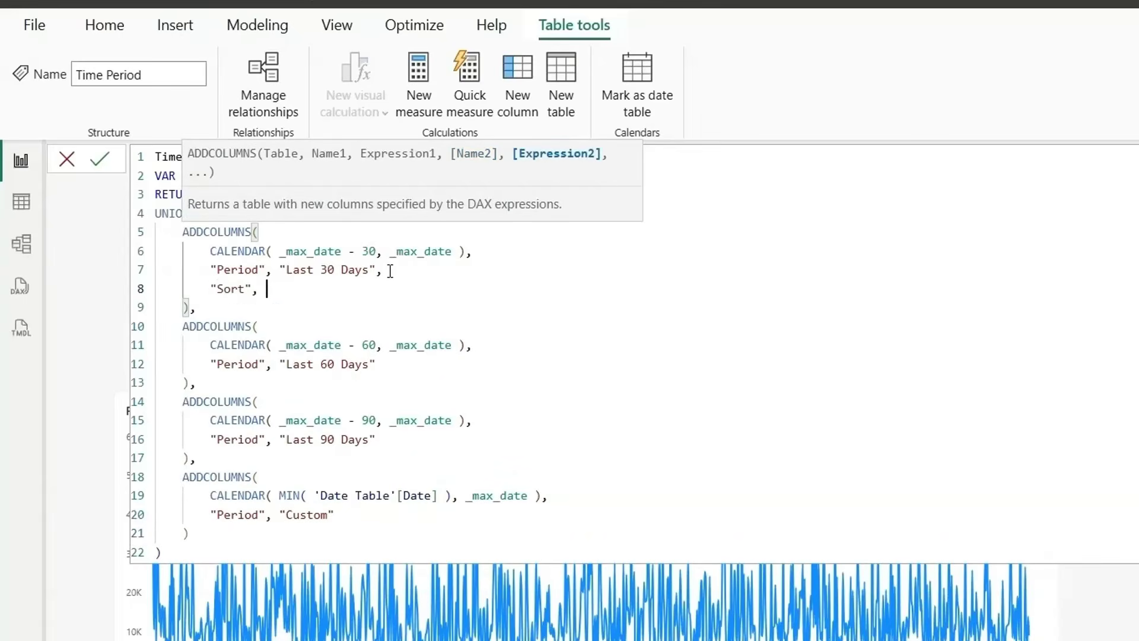
type("1")
Step: Copy the "Sort" column line into the "Last 60 Days" block and set its value to 2
left_click_drag(300, 289, 381, 268)
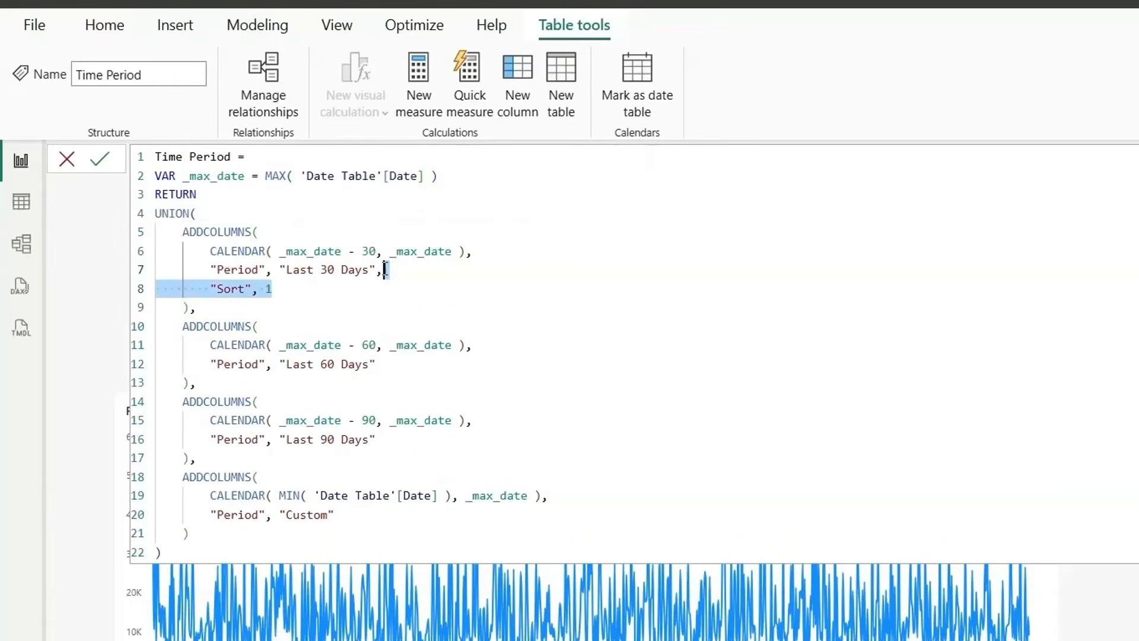
key("ctrl+c")
left_click(387, 364)
key("ctrl+v")
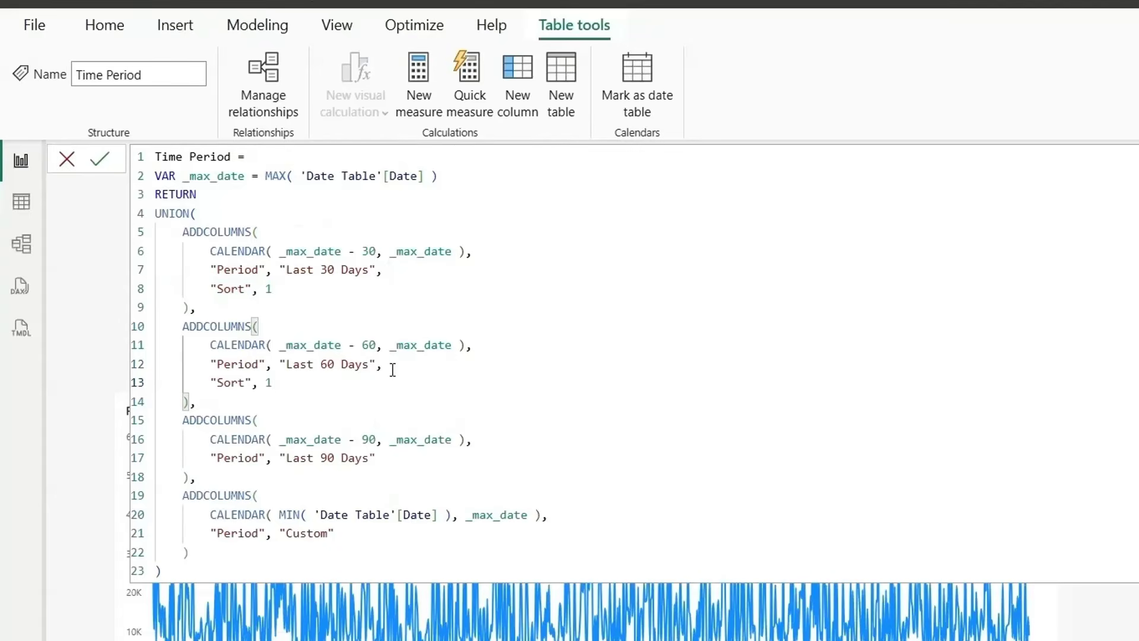
key("BackSpace")
type("2")
Step: Add the copied "Sort" column line to the "Last 90 Days" block with value 3 and the "Custom" block with value 4
left_click(397, 457)
key("ctrl+v")
key("BackSpace")
type("3")
left_click(358, 551)
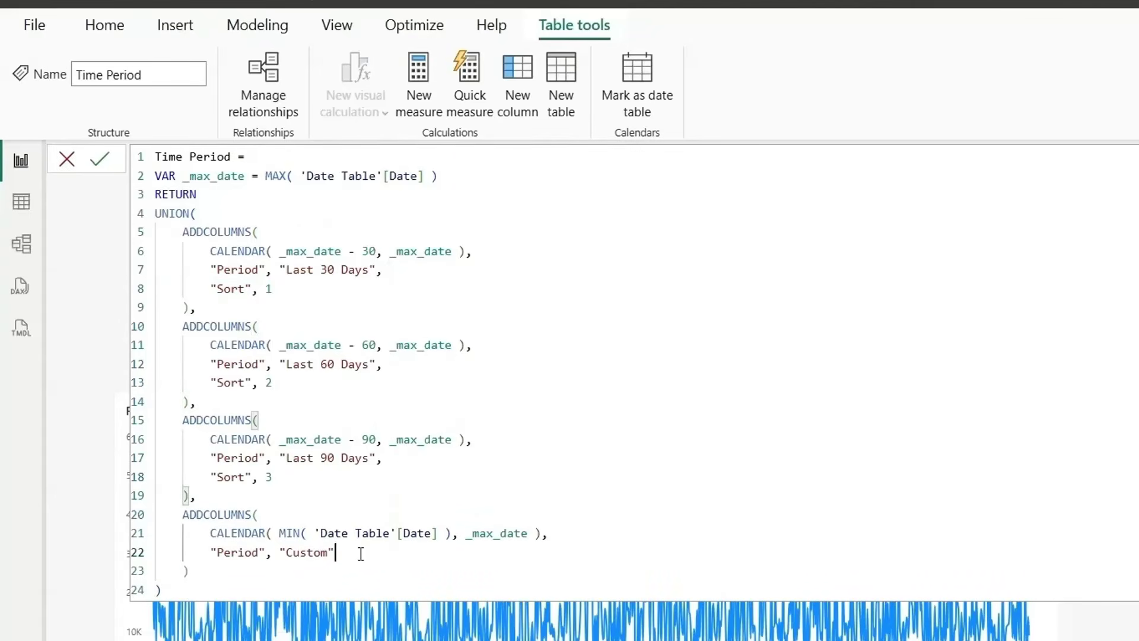
key("ctrl+v")
key("BackSpace")
type("4")
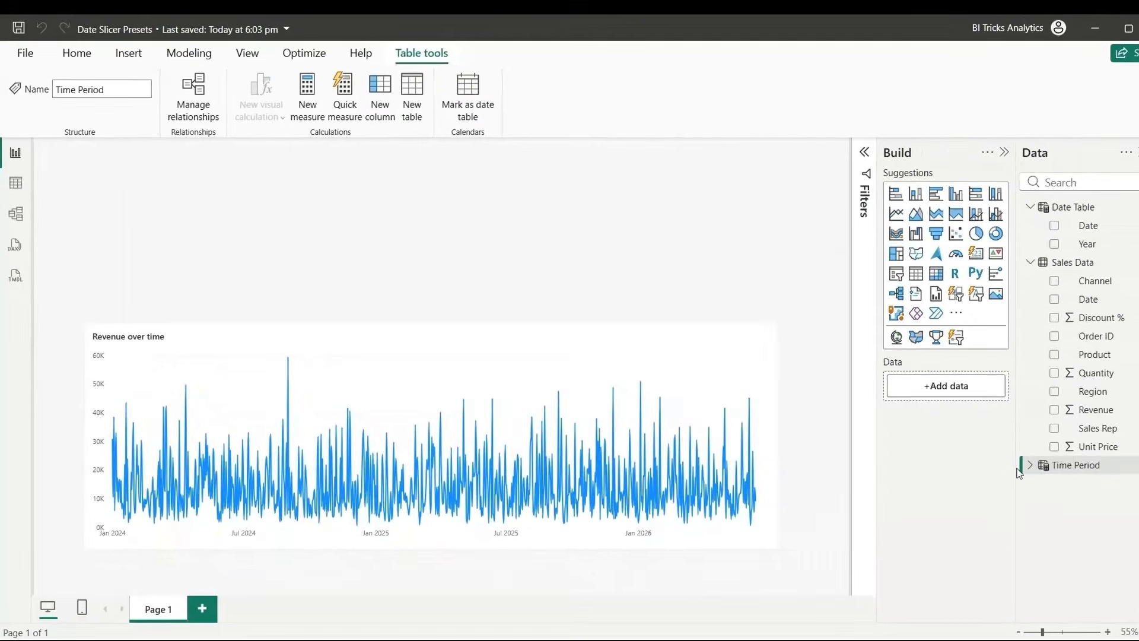
Step: Sort the Time Period table's Period column by the Sort column
left_click(996, 455)
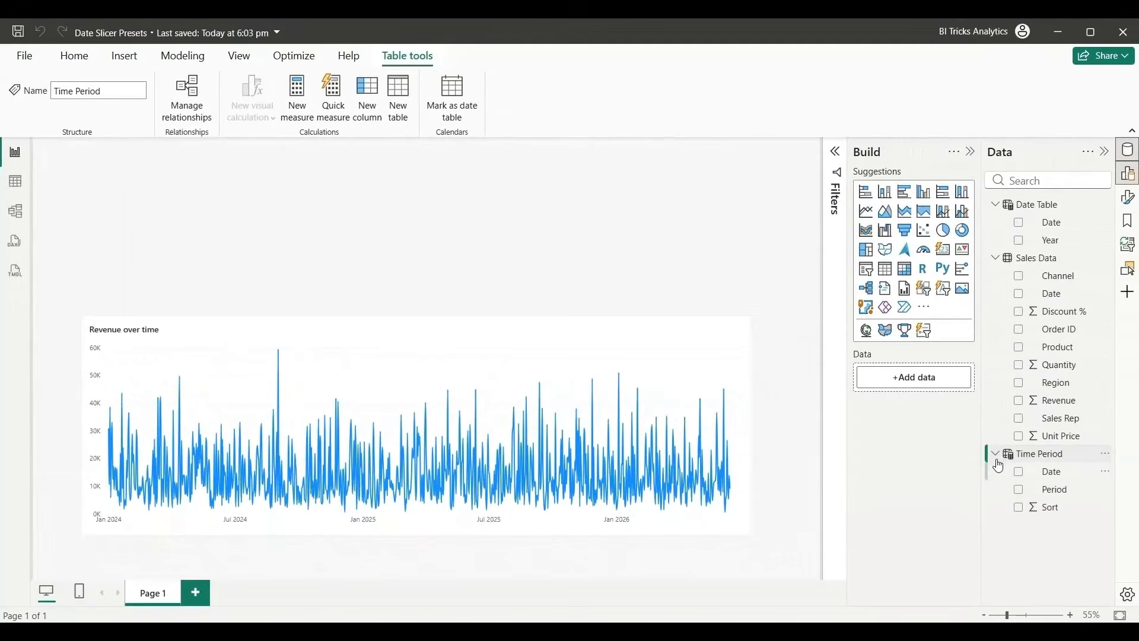
left_click(1054, 490)
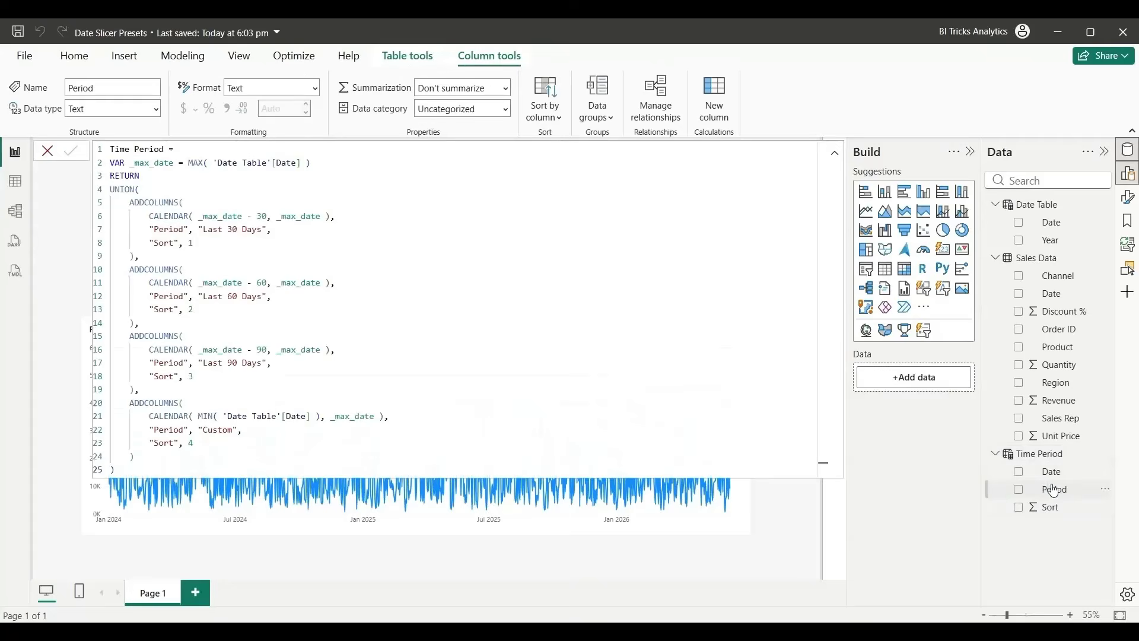
left_click(545, 101)
left_click(552, 191)
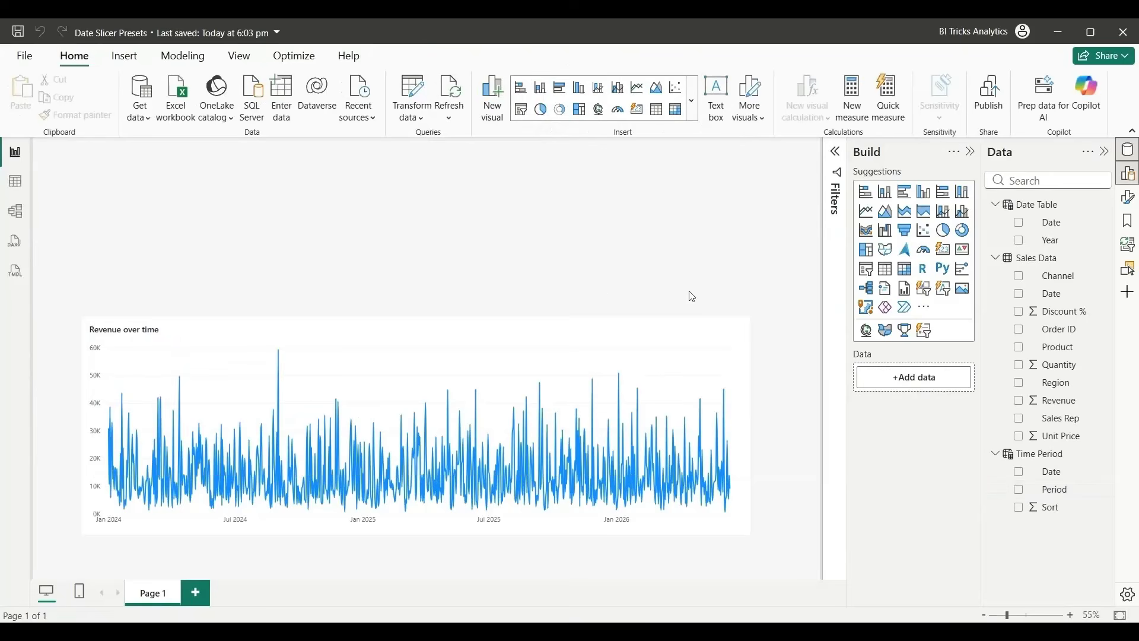
Step: Add a small slicer above the left end of the revenue chart and fill it with the Time Period table's Period field
left_click(866, 268)
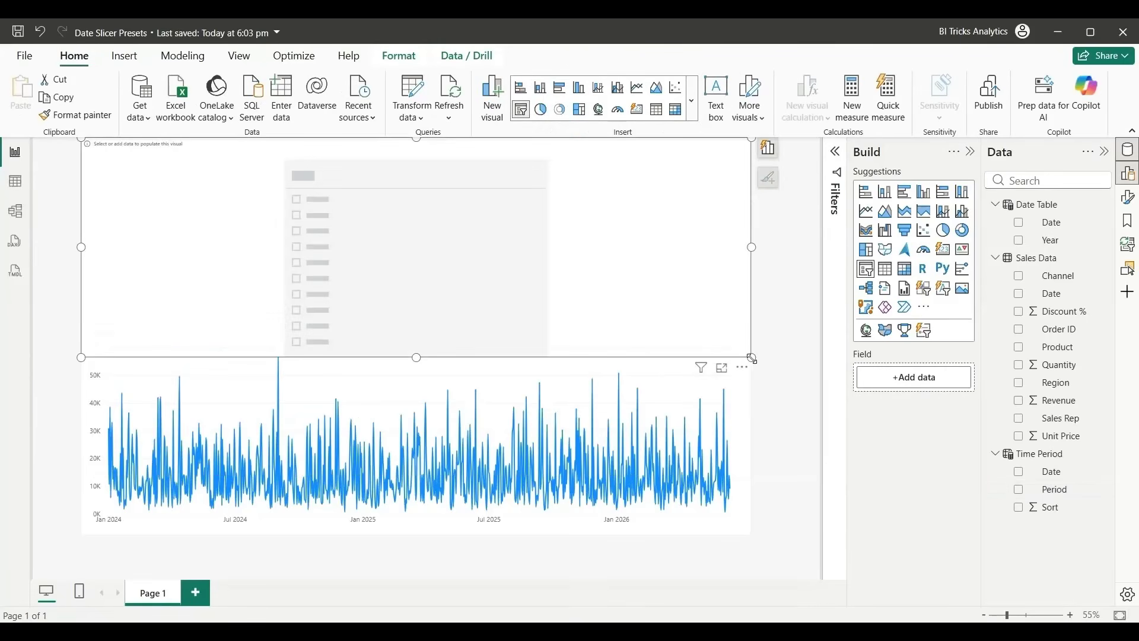
left_click_drag(752, 357, 279, 293)
left_click_drag(281, 139, 265, 174)
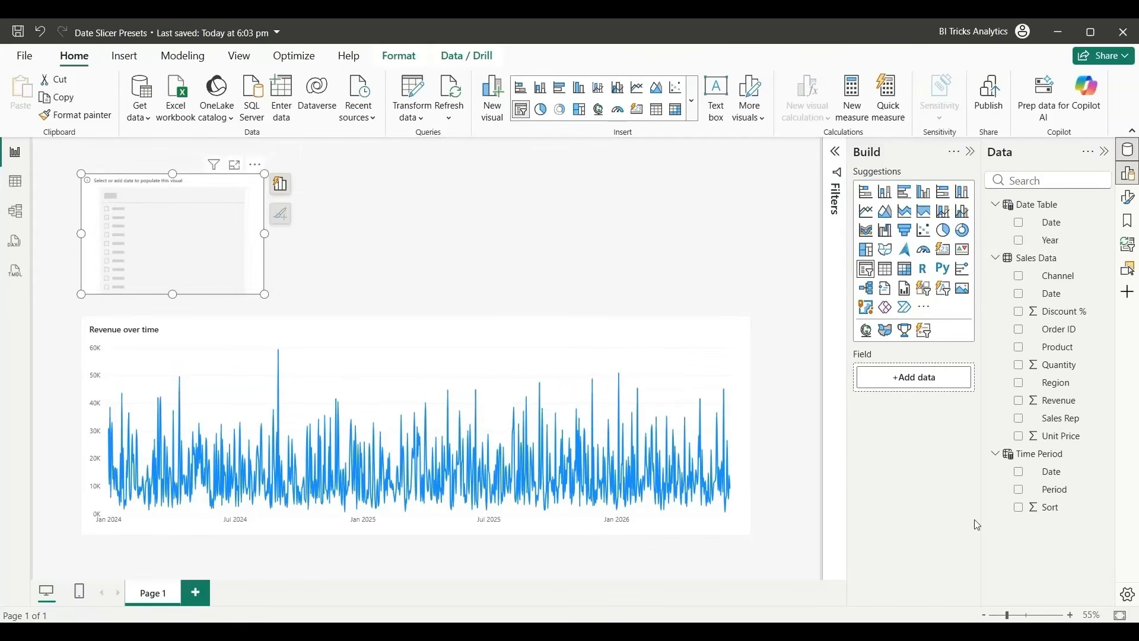
left_click(1019, 489)
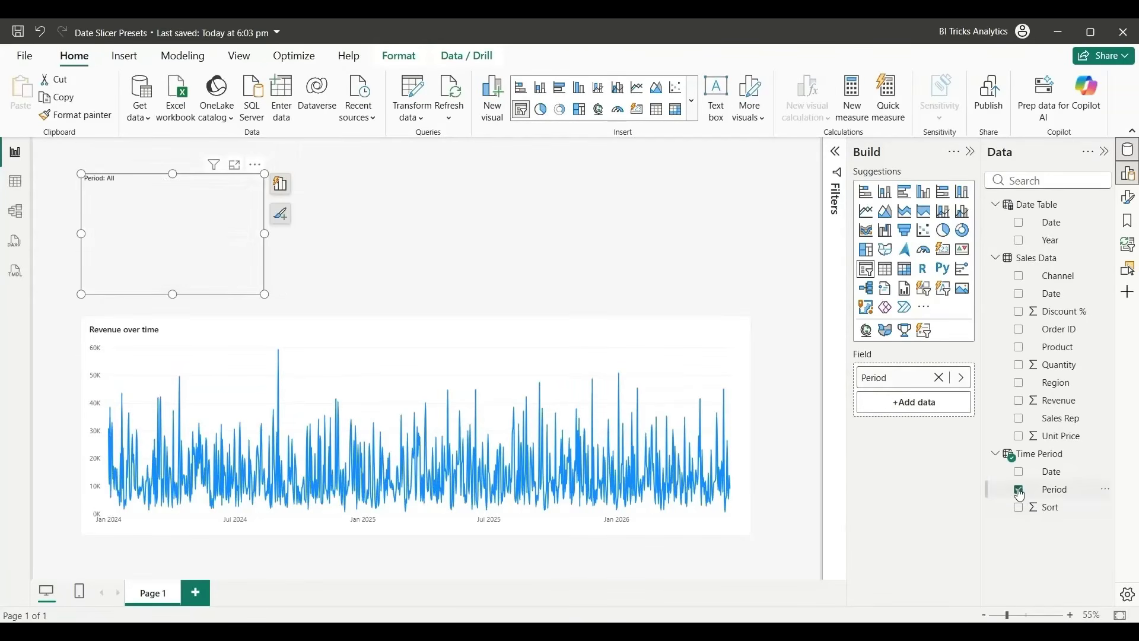
Step: Set the Period slicer's style preset to List
left_click(1128, 197)
left_click(755, 305)
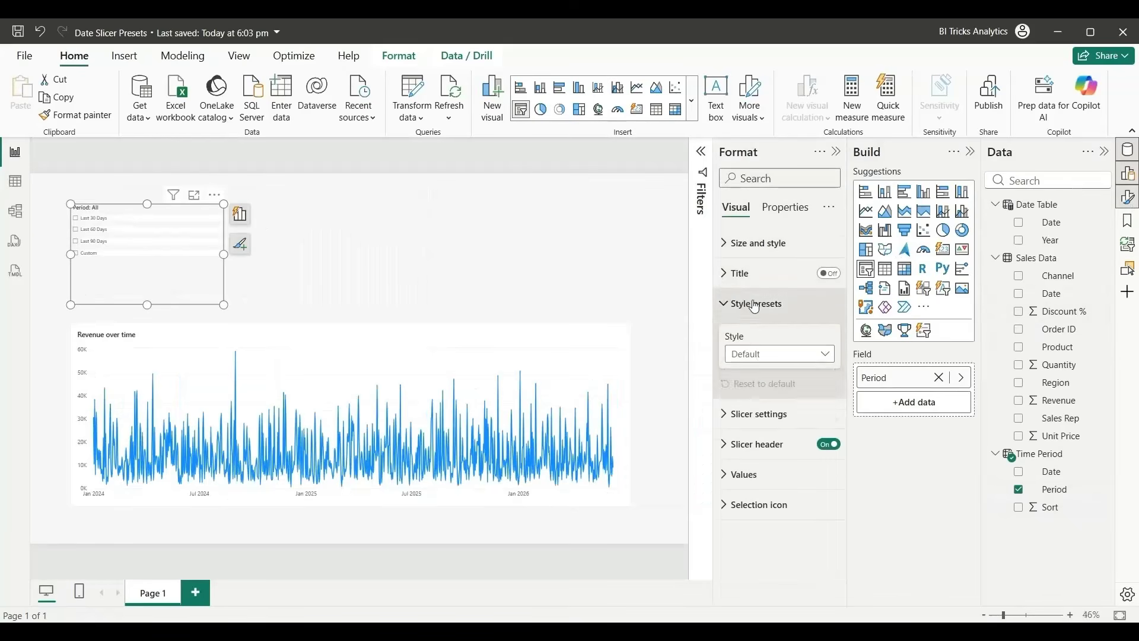
left_click(771, 354)
left_click(765, 408)
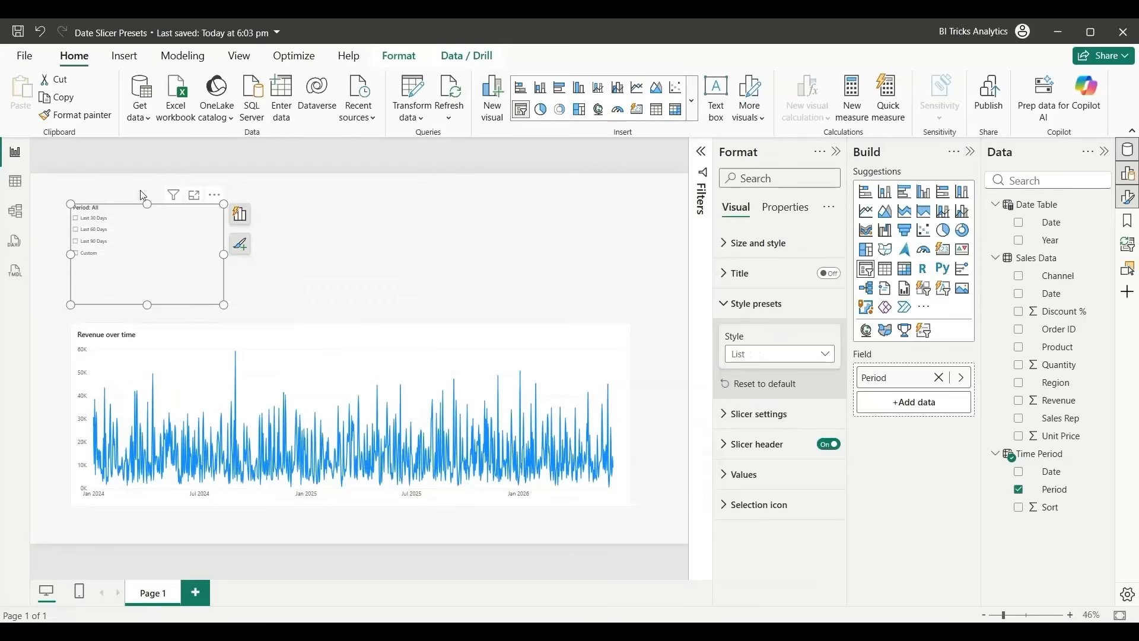
Step: Set both the header and the values font size of the Period slicer to 17
left_click(761, 445)
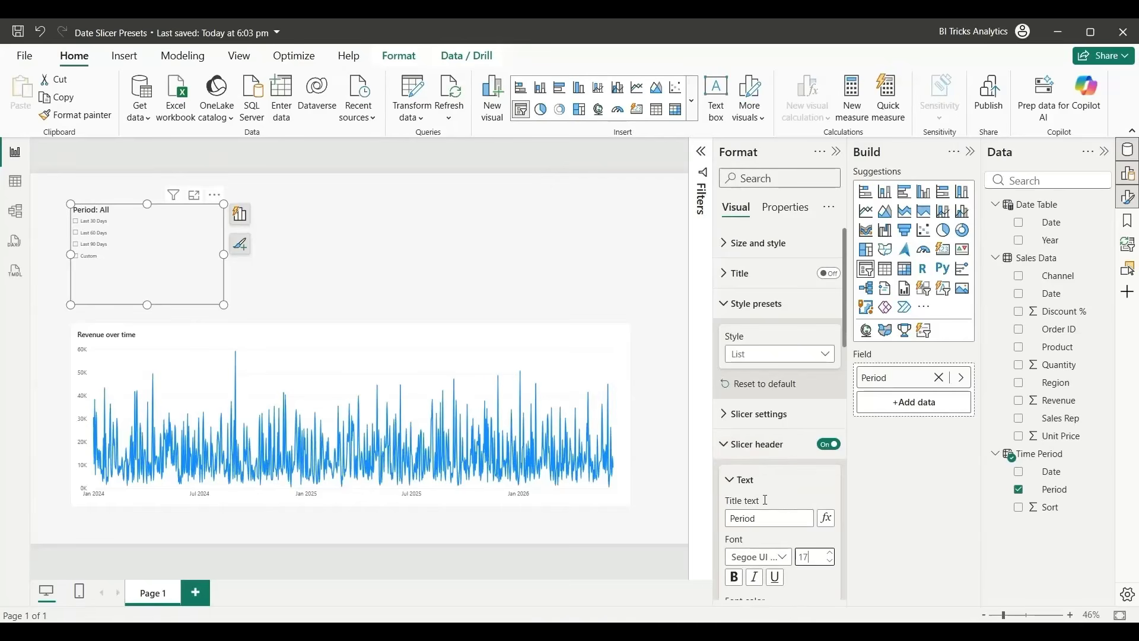
left_click(757, 444)
left_click(755, 475)
double_click(805, 548)
type("17")
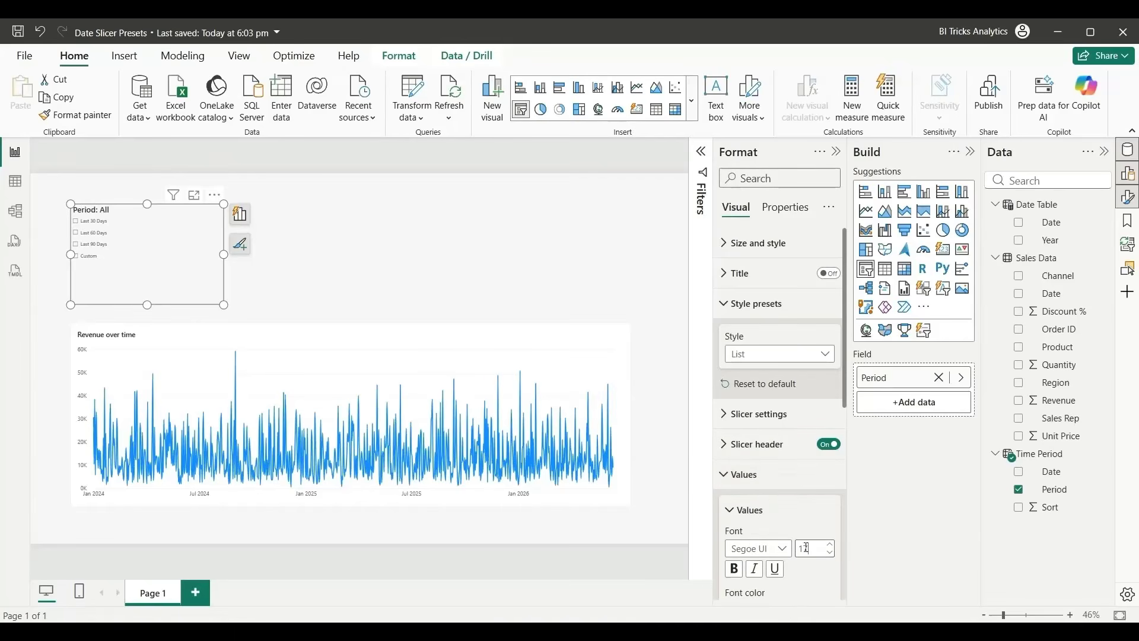
left_click(291, 276)
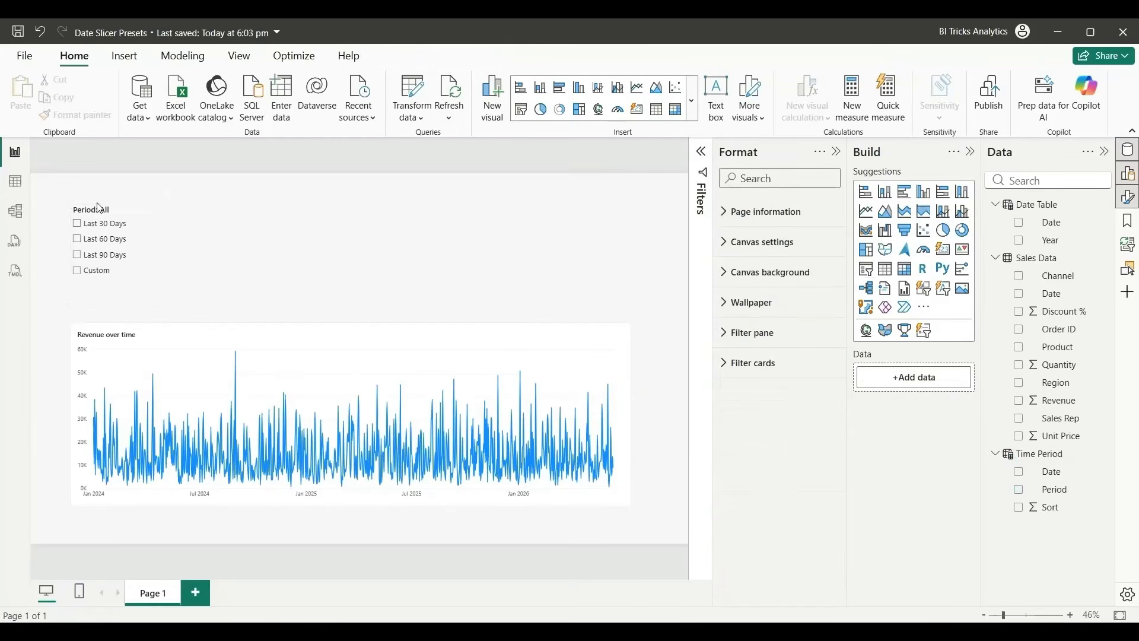
Step: Test the Period slicer by selecting Last 30 Days and then Last 60 Days
left_click(108, 228)
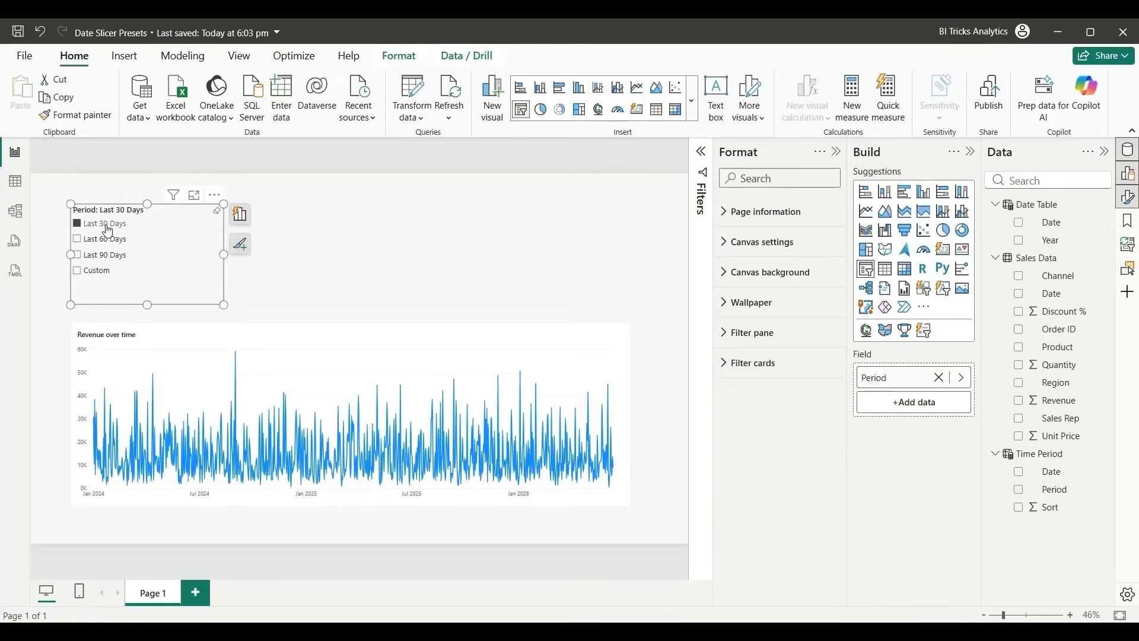
left_click(111, 240)
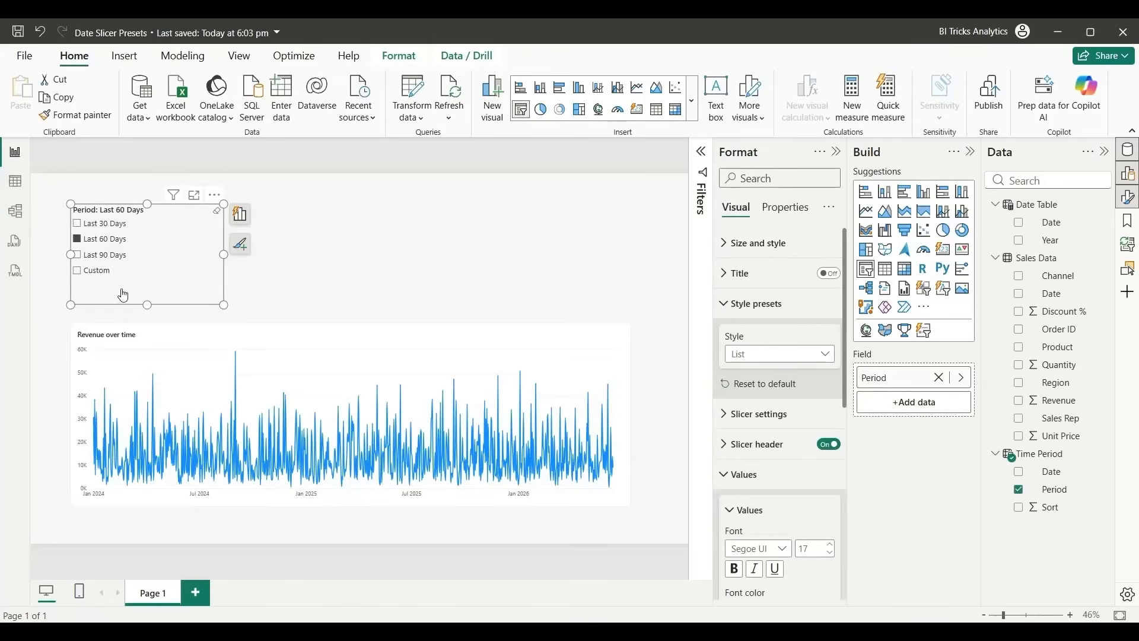
Step: Move the Time Period table above and to the left of Date Table in the model diagram
left_click(10, 216)
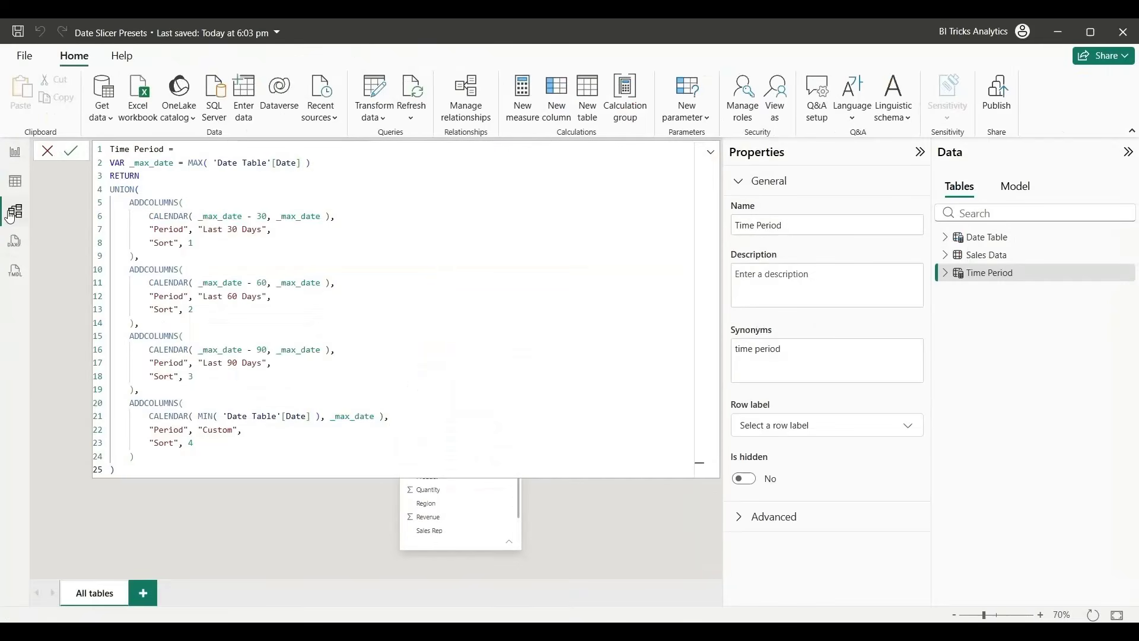
left_click(48, 152)
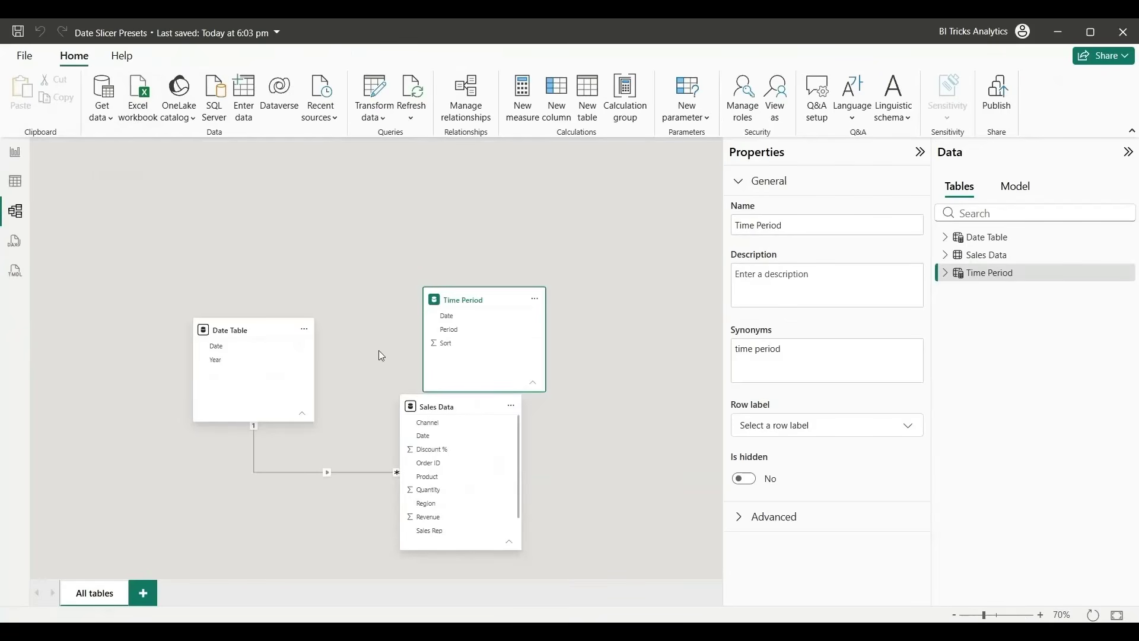
left_click_drag(483, 309, 381, 275)
left_click_drag(135, 181, 128, 180)
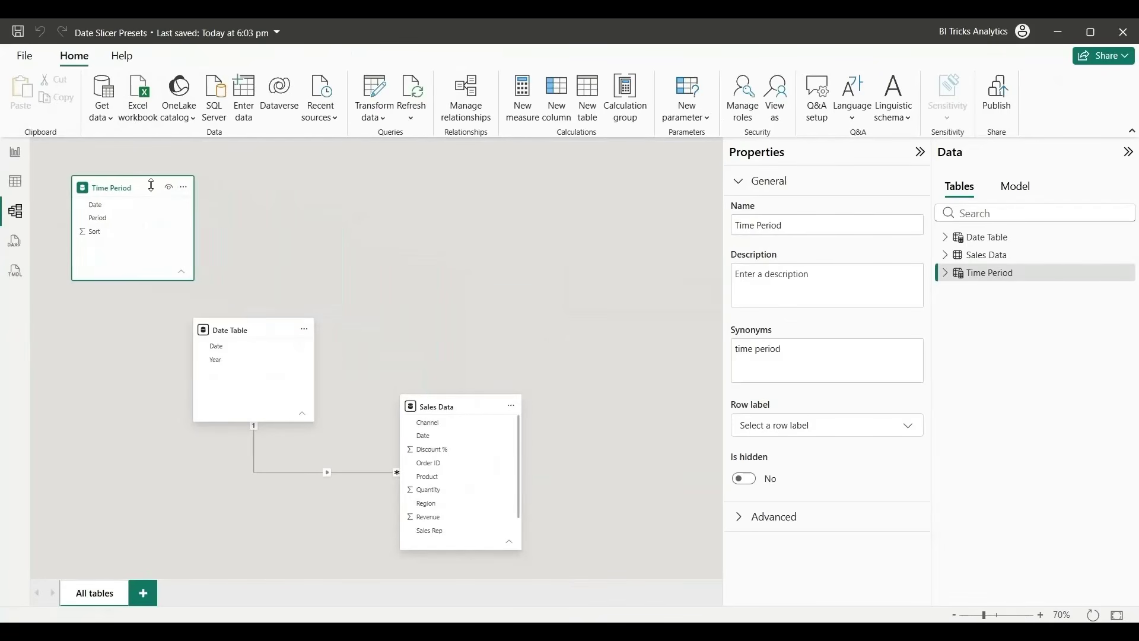
Step: Return to the report page and add a second slicer with the Date field from Date Table
left_click(14, 153)
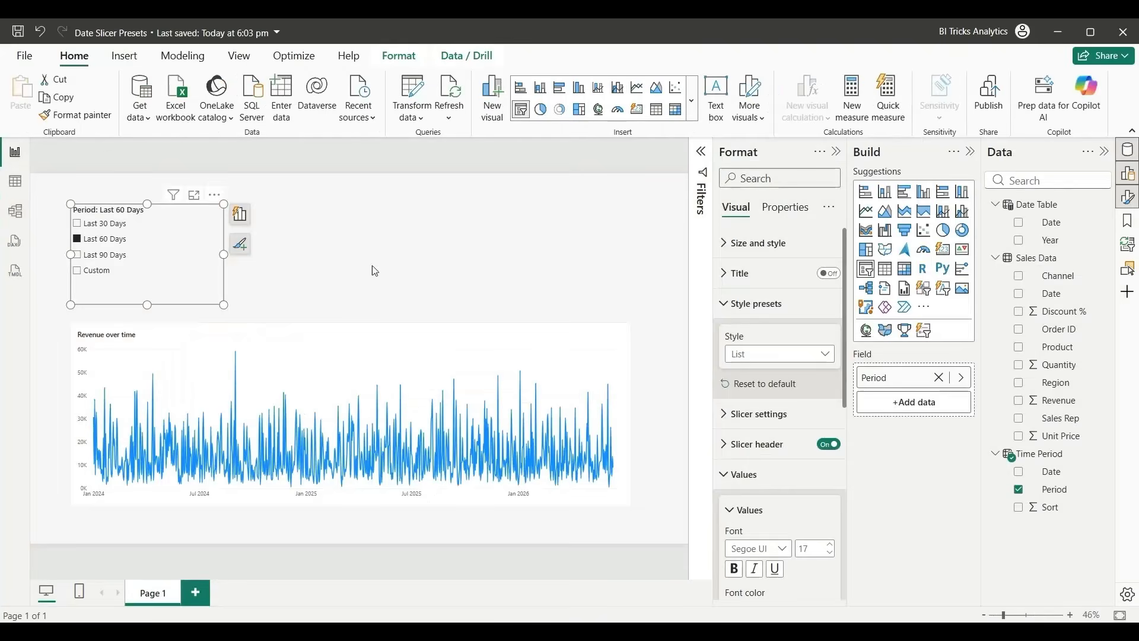
left_click(372, 265)
left_click(865, 272)
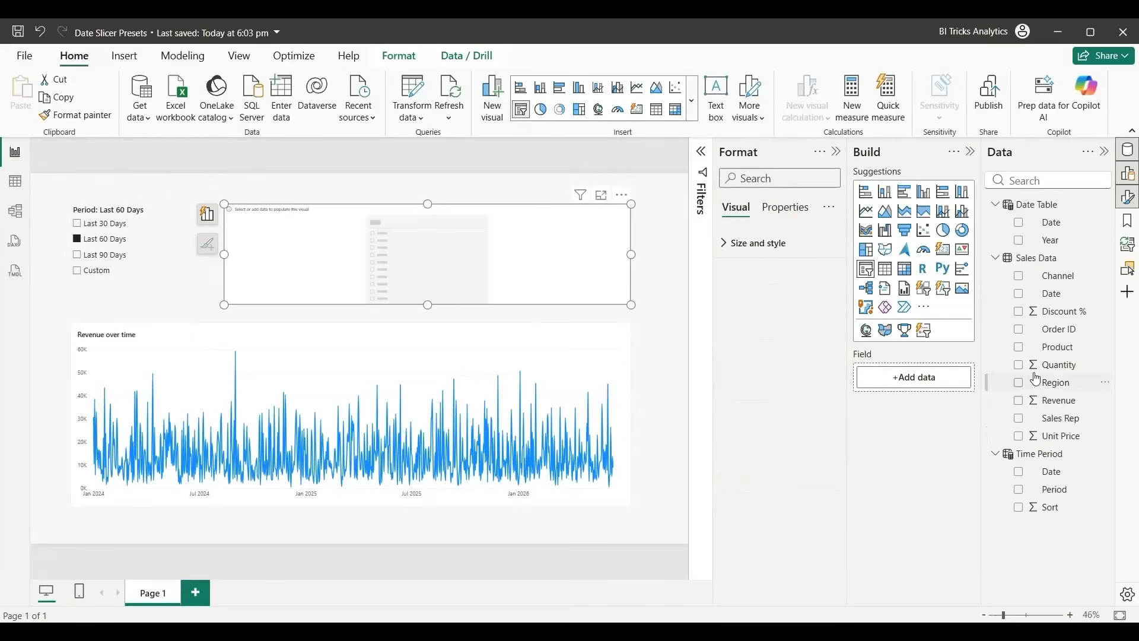
left_click(1018, 222)
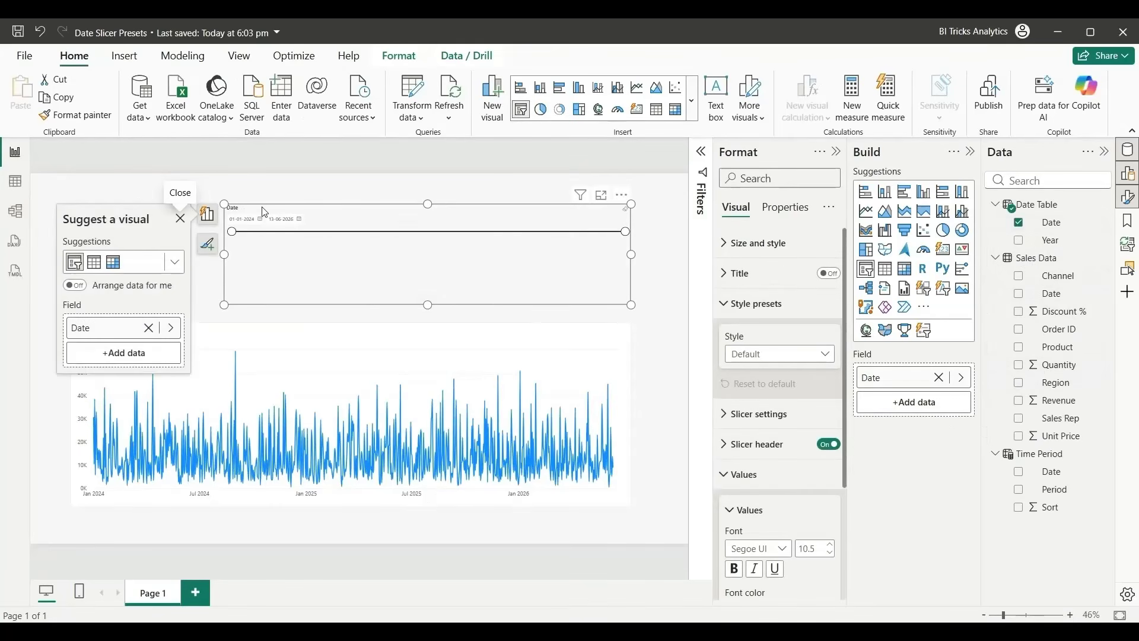
Step: Set the date slicer's header font size to 17 and narrow the slicer from its right edge
left_click(808, 557)
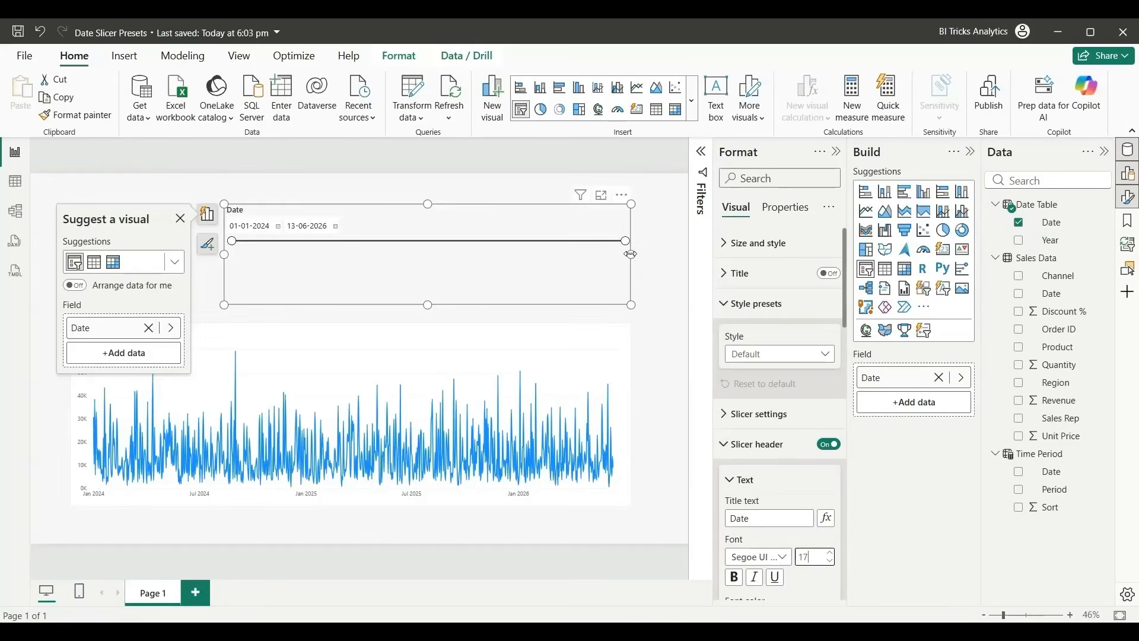
left_click_drag(631, 253, 468, 253)
left_click(620, 283)
Step: Test the date slicer by moving the start of its date range forward
left_click(232, 241)
left_click_drag(232, 240, 389, 244)
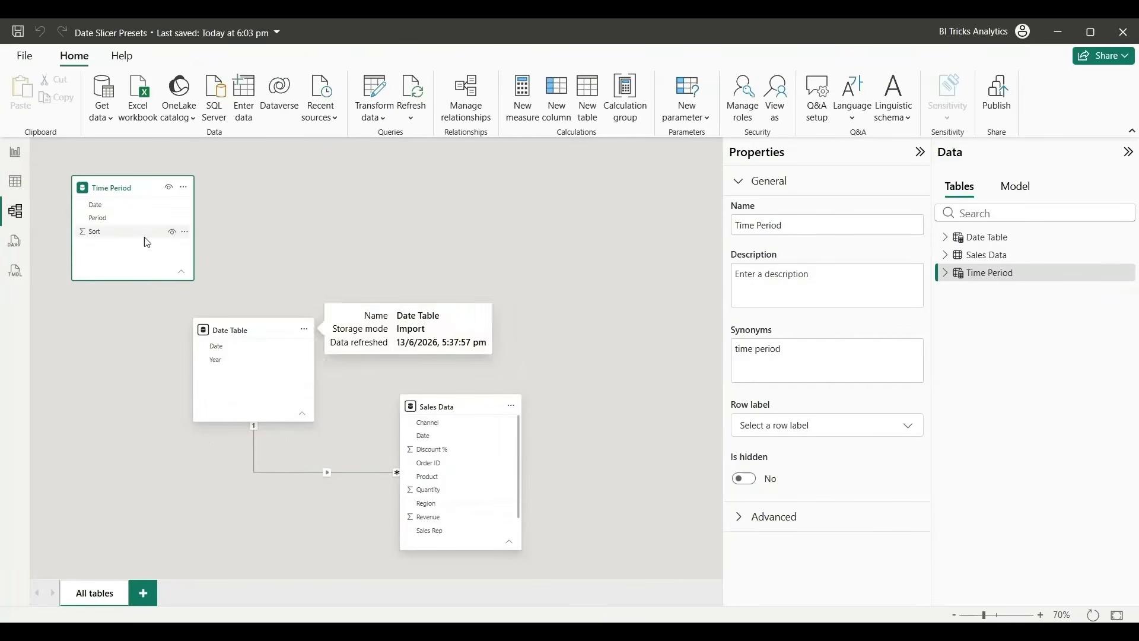
left_click(15, 153)
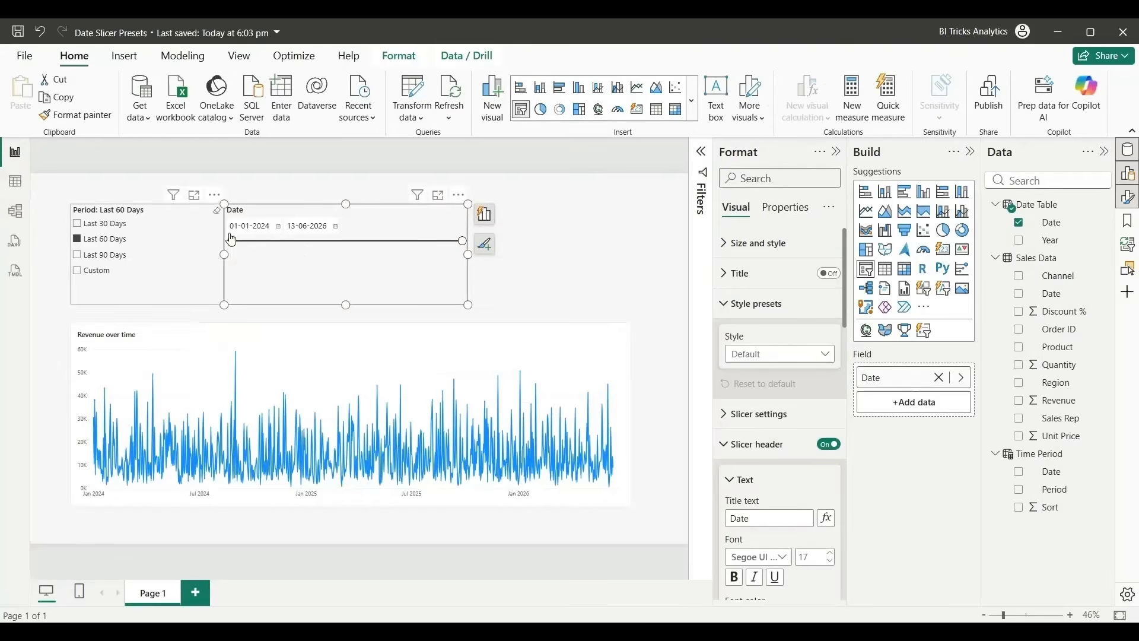
left_click(15, 212)
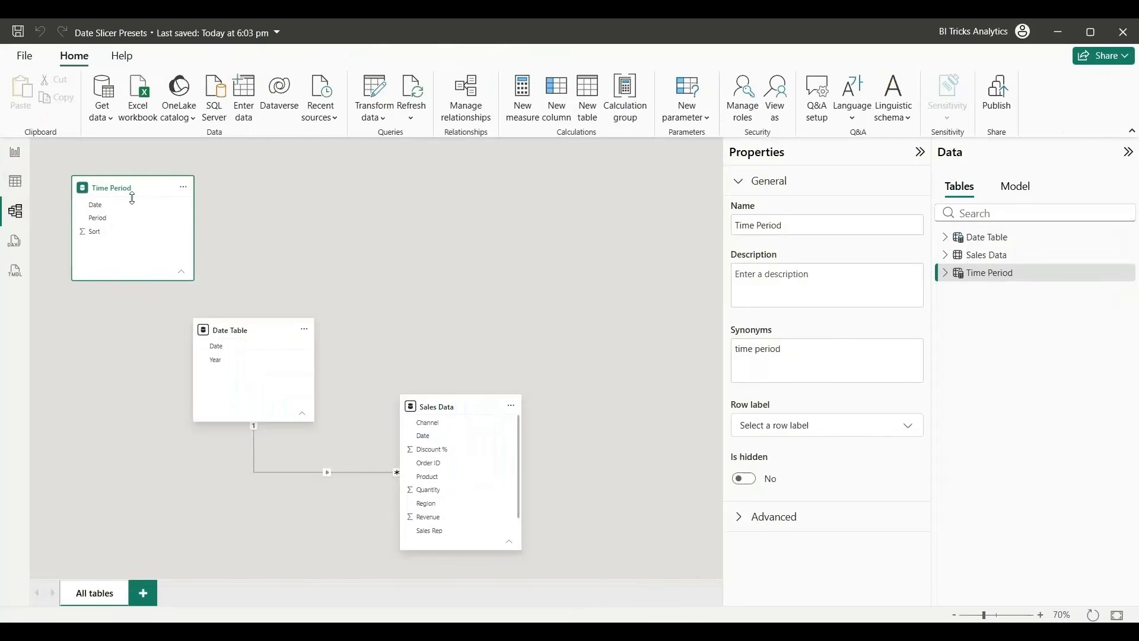
Step: On the report page, add Period as a visual-level filter on the date slicer, using advanced filtering for values that contain Custom
left_click(15, 153)
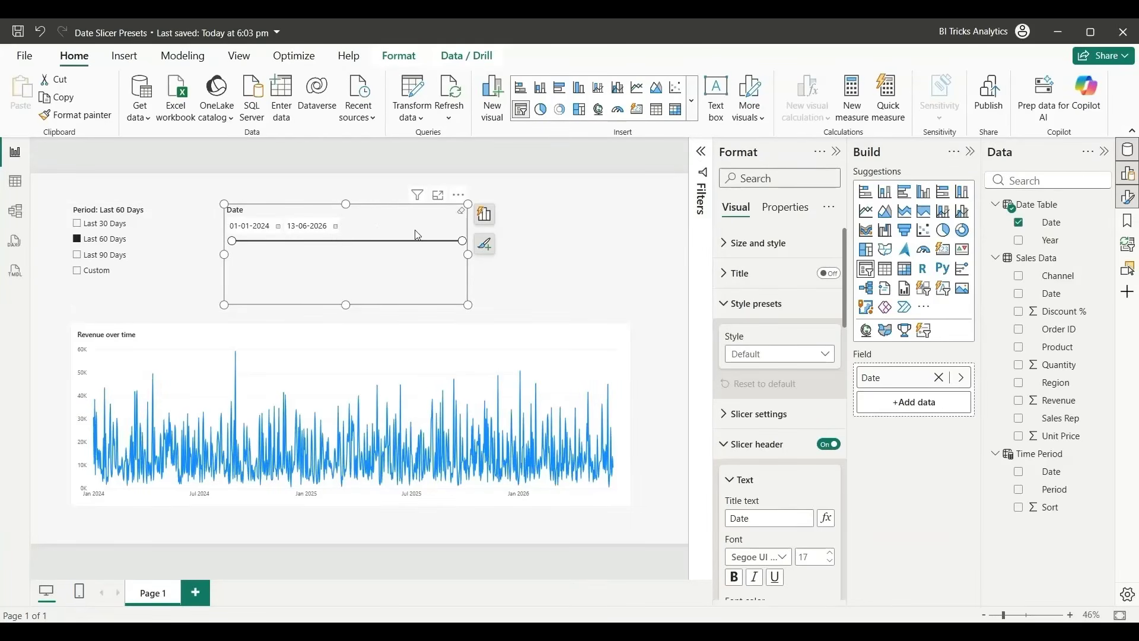
left_click(703, 158)
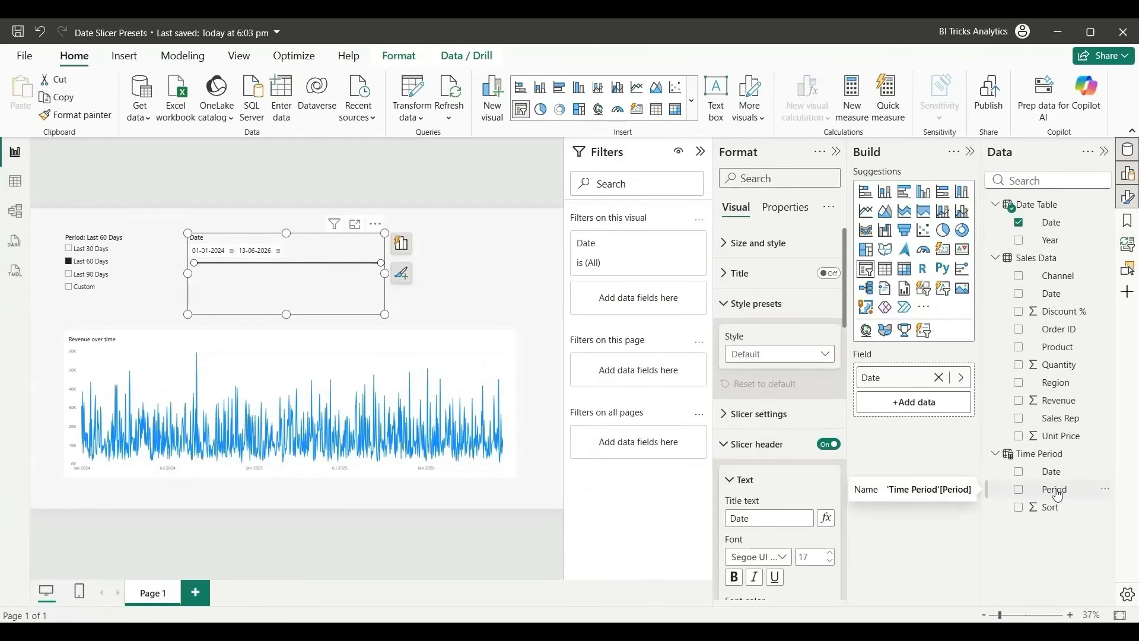
left_click_drag(1054, 489, 635, 303)
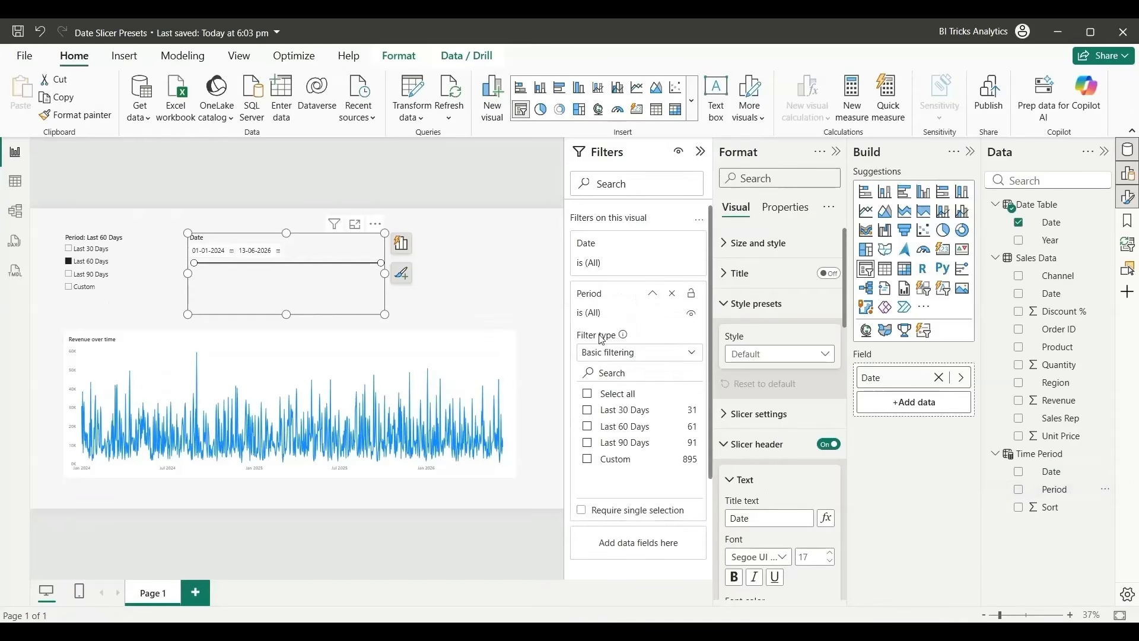
left_click(622, 354)
left_click(638, 379)
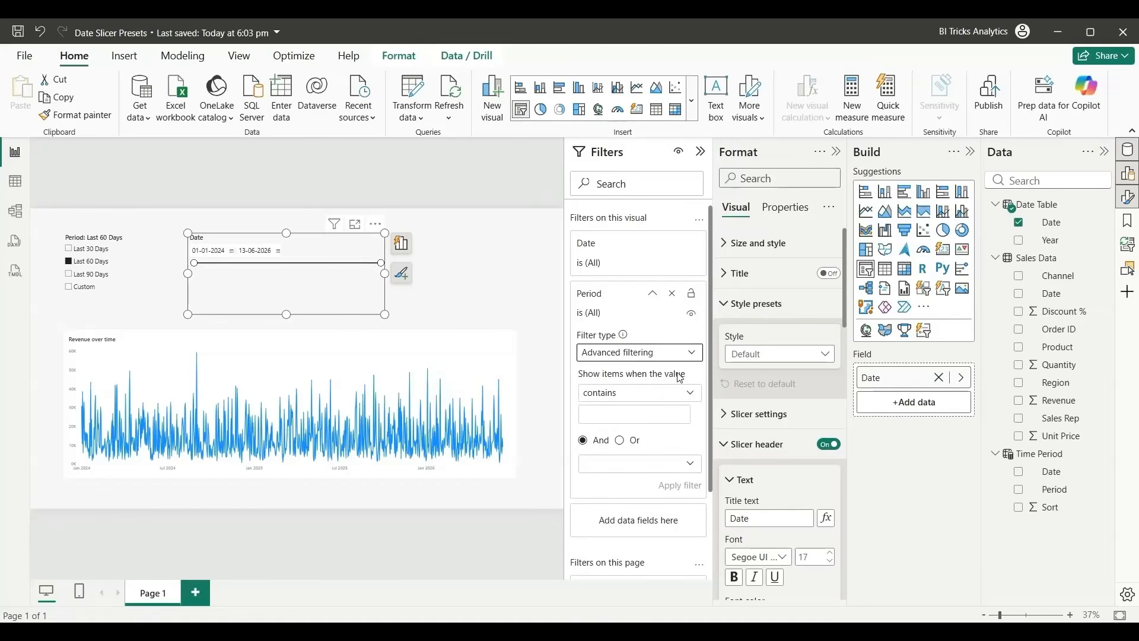
left_click(604, 413)
type("Custom")
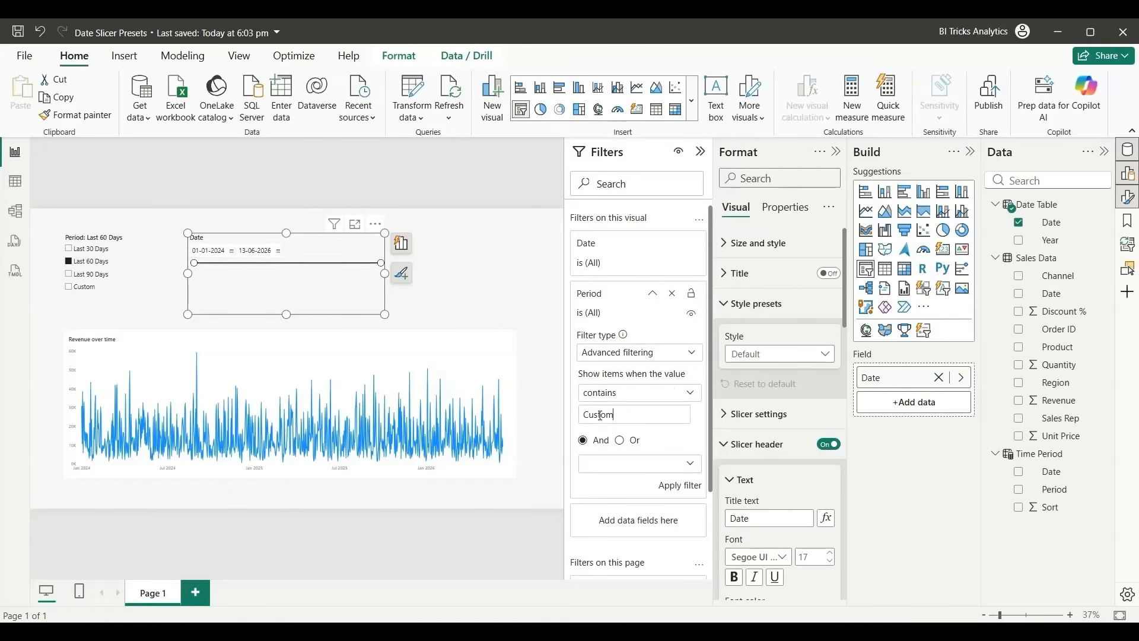
Step: Select Last 30 Days in the Period slicer and shift the date slicer away from it to widen the gap
left_click(119, 273)
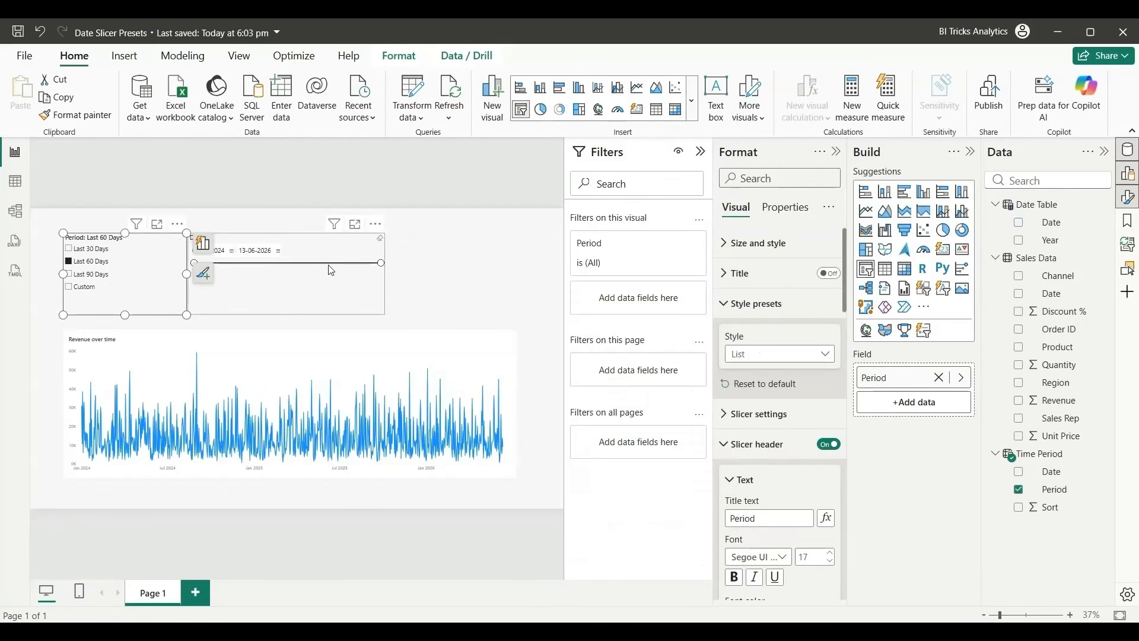
left_click(339, 284)
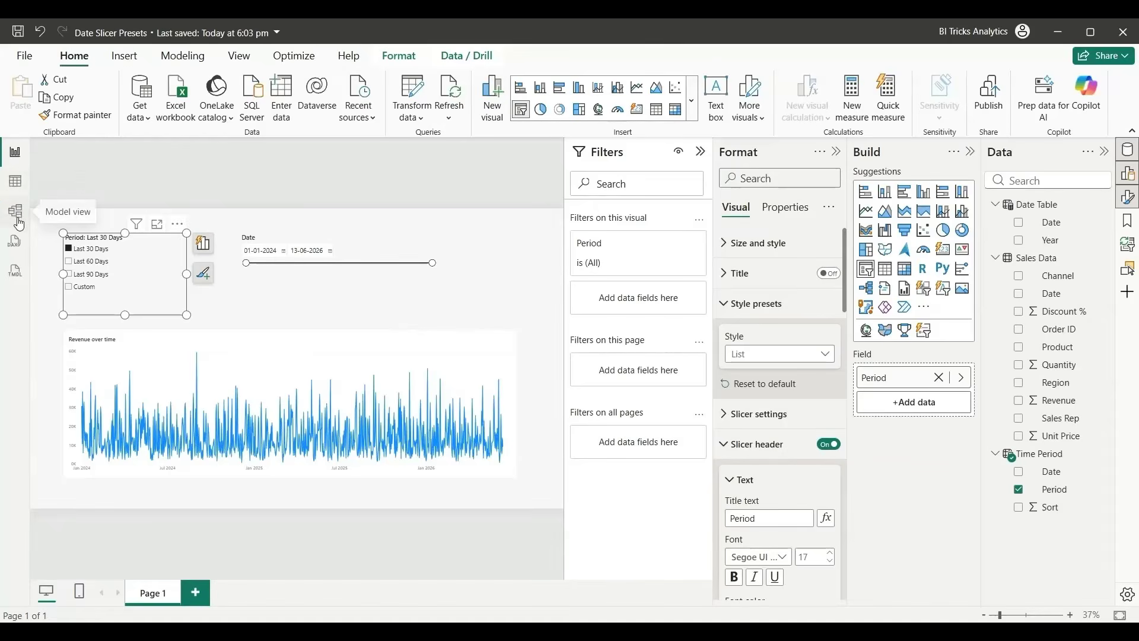
Step: Create an active one-to-many relationship from the Date column of Date Table to the Date column of Time Period, with single cross-filtering
left_click(12, 214)
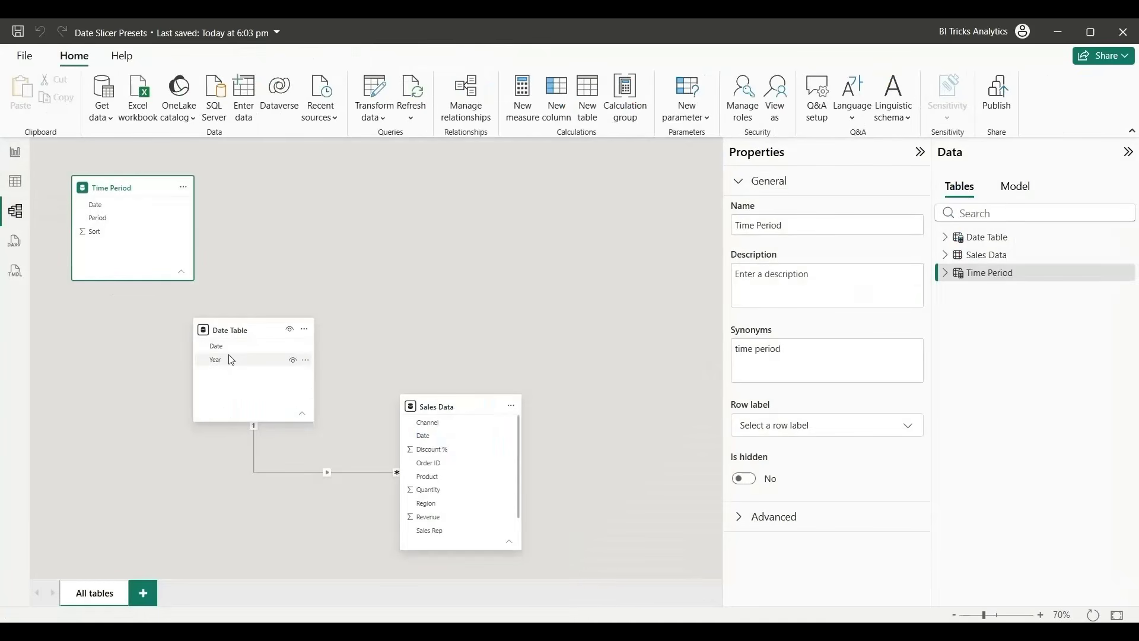
left_click_drag(226, 349, 117, 207)
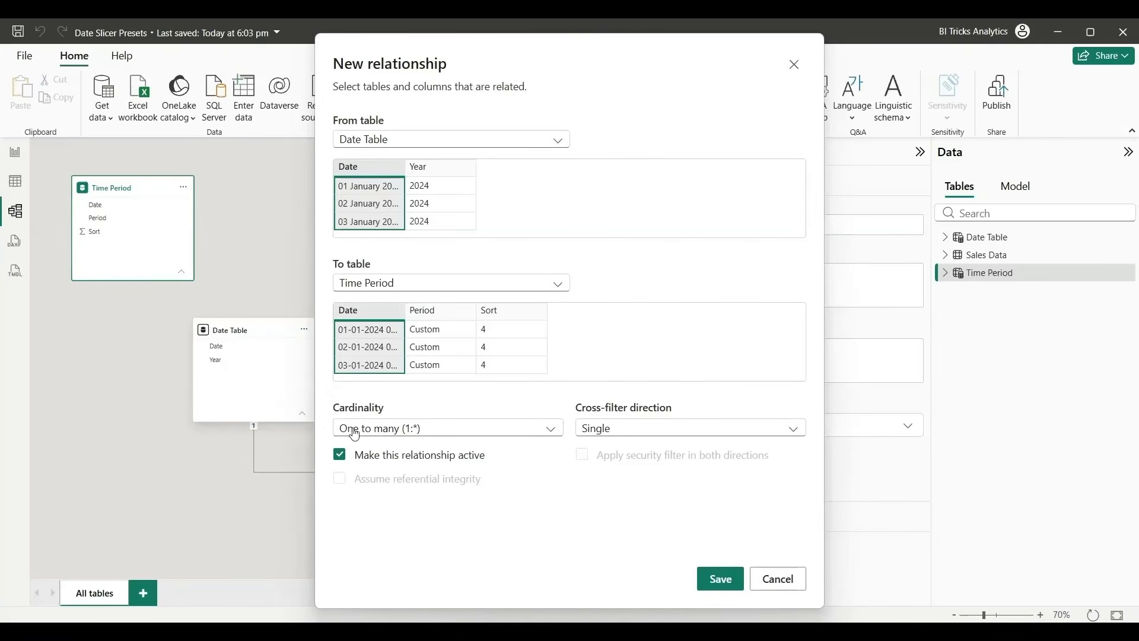
left_click(720, 579)
left_click(245, 289)
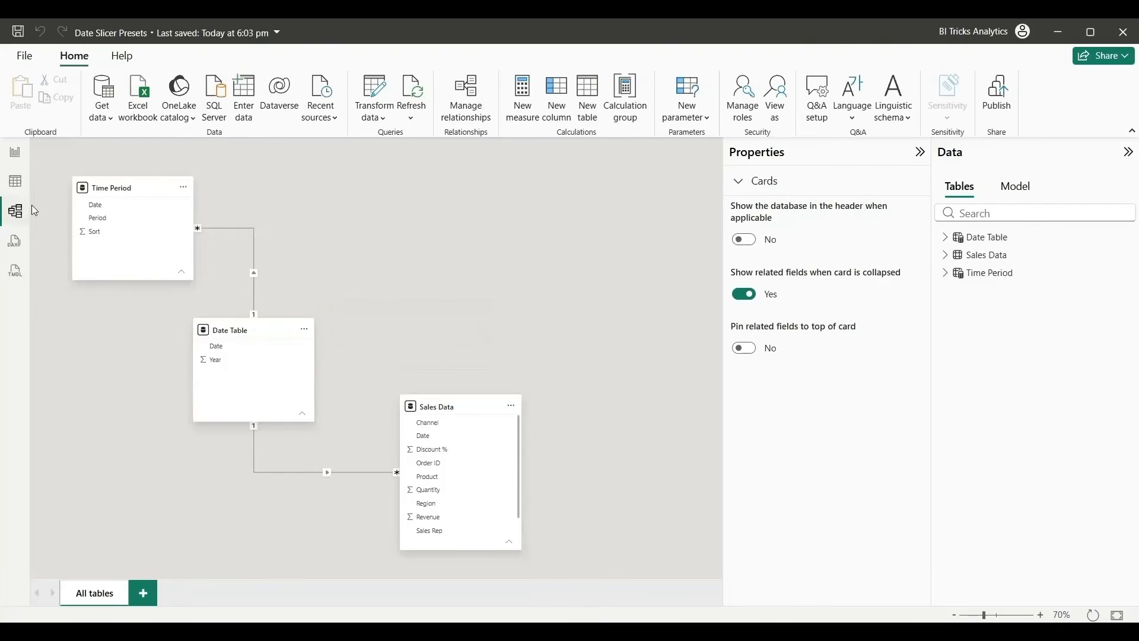
Step: Compare the report page with the model diagram to check whether the period selection filters the revenue chart
left_click(15, 152)
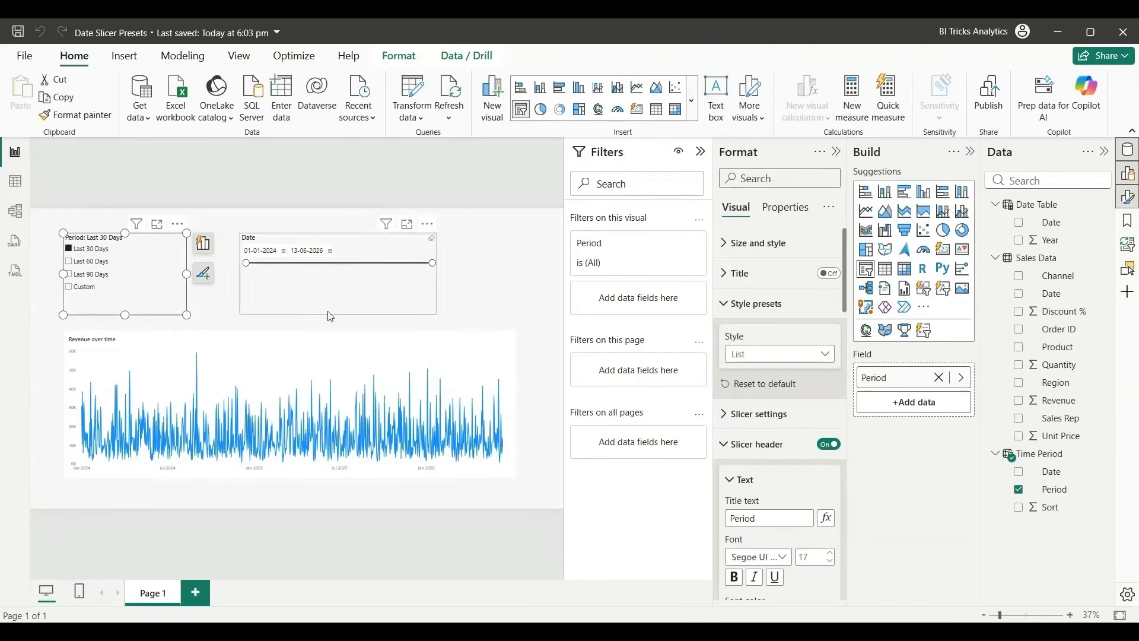
left_click(15, 211)
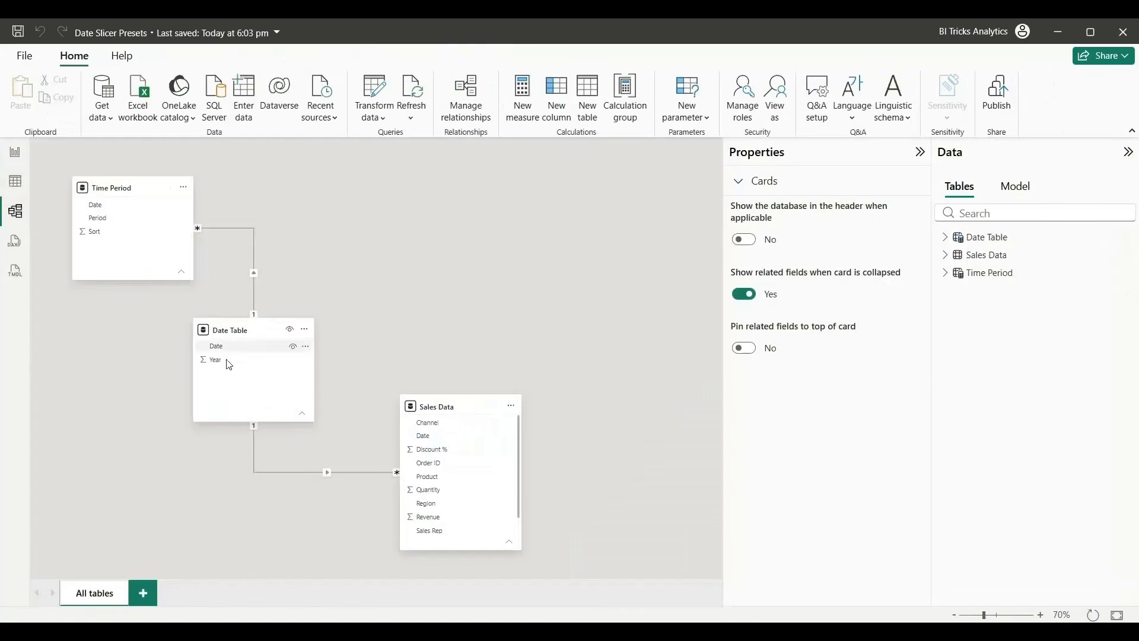
left_click(15, 153)
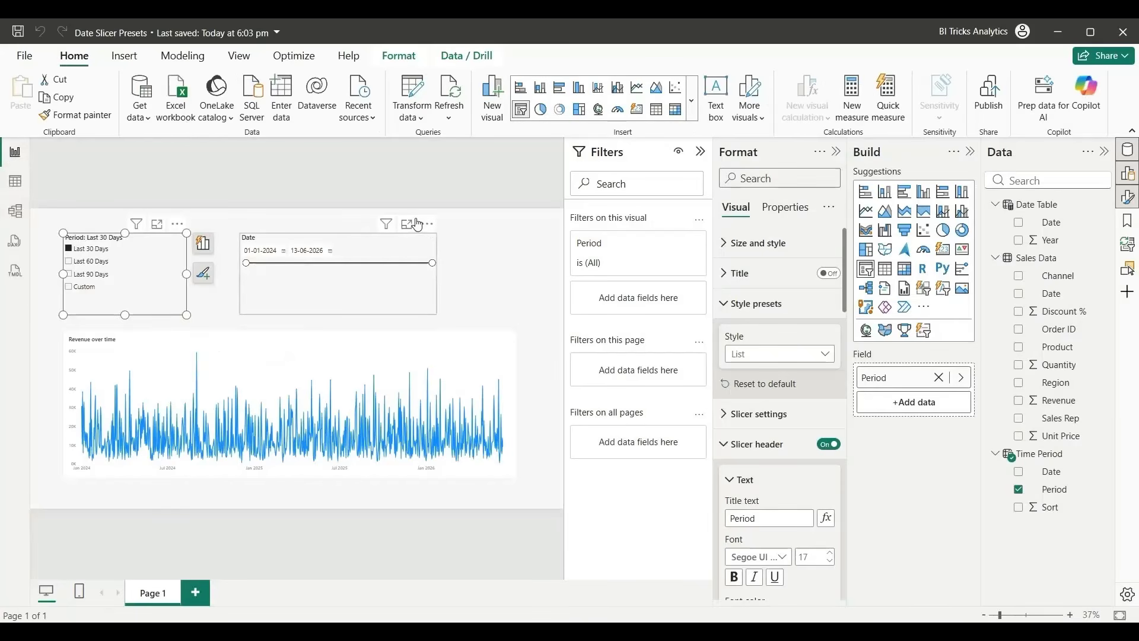
left_click(356, 288)
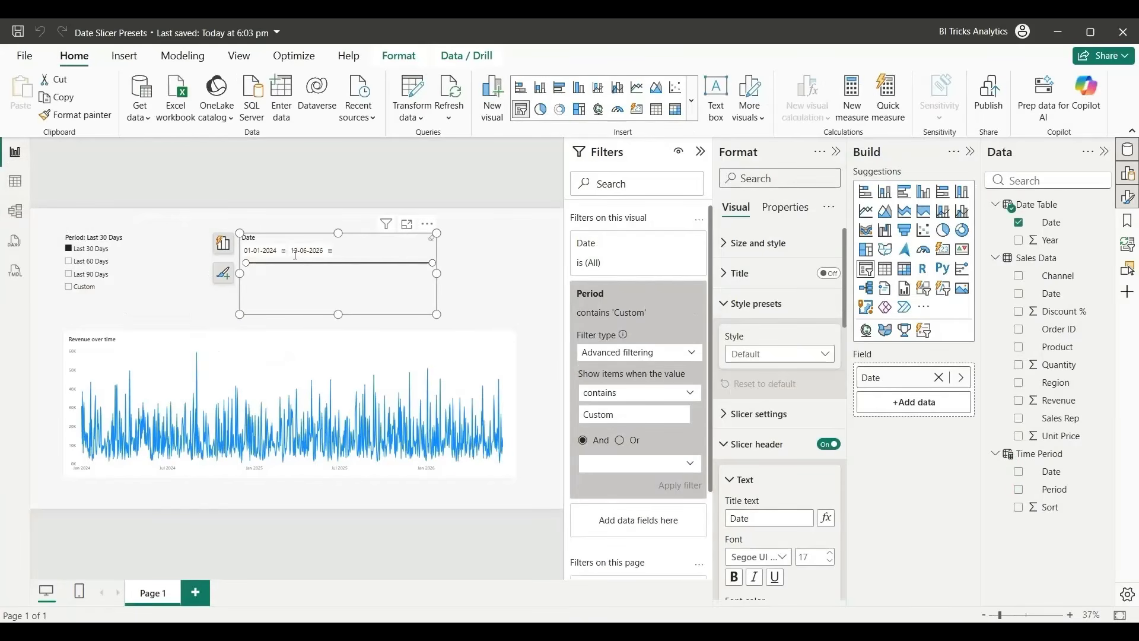
Step: Set the cross-filter direction of the Time Period–Date Table relationship to Both and return to the report page
left_click(16, 212)
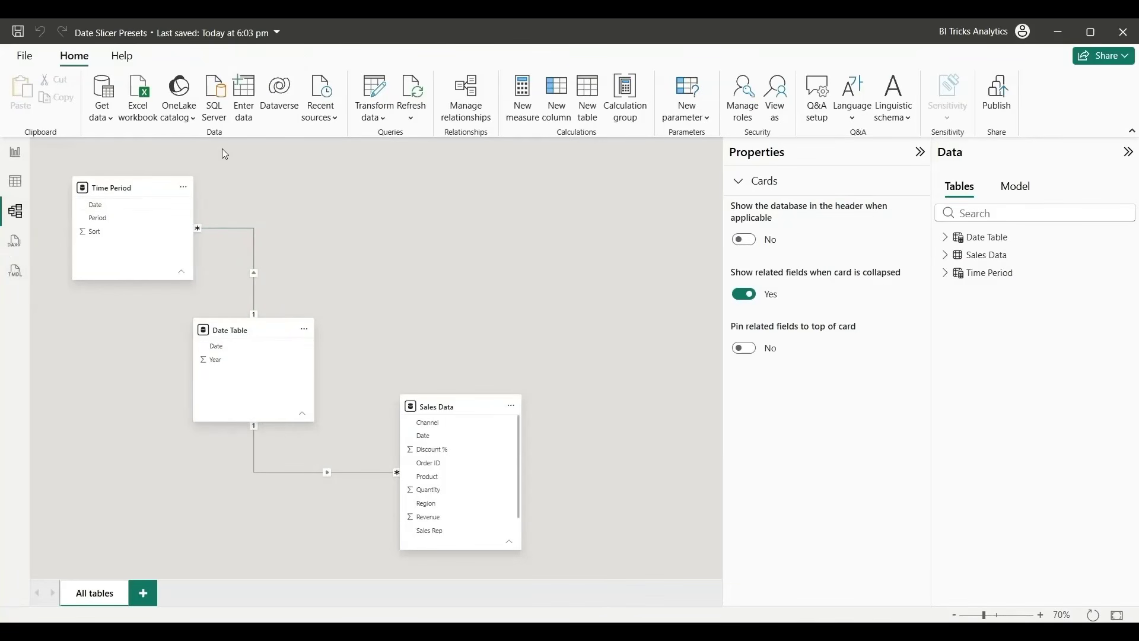
double_click(255, 262)
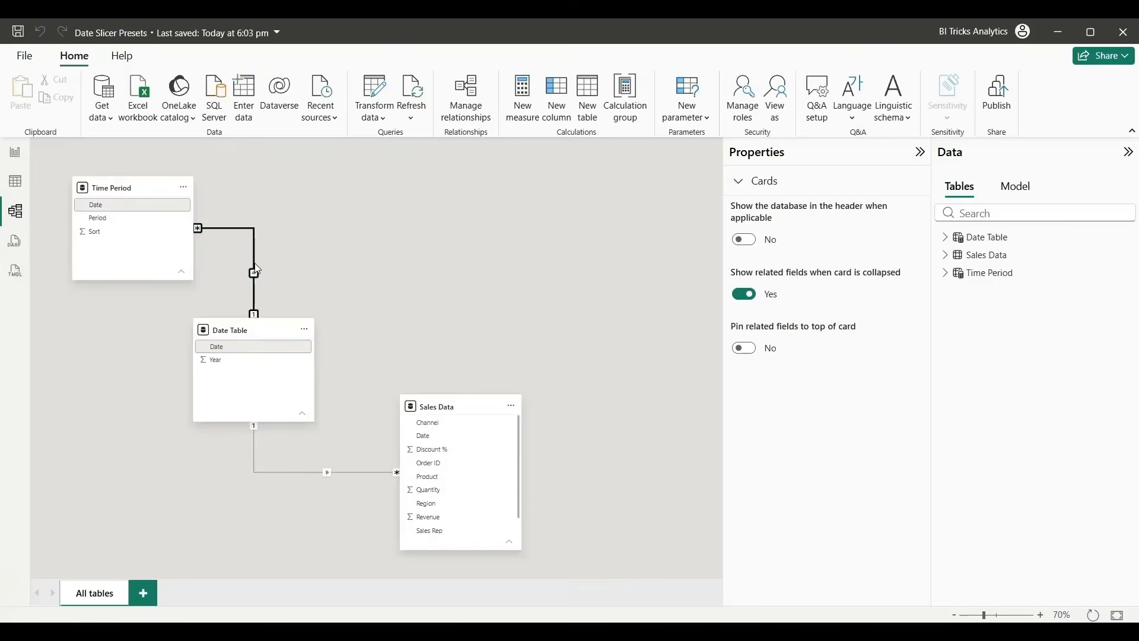
left_click(623, 428)
left_click(641, 471)
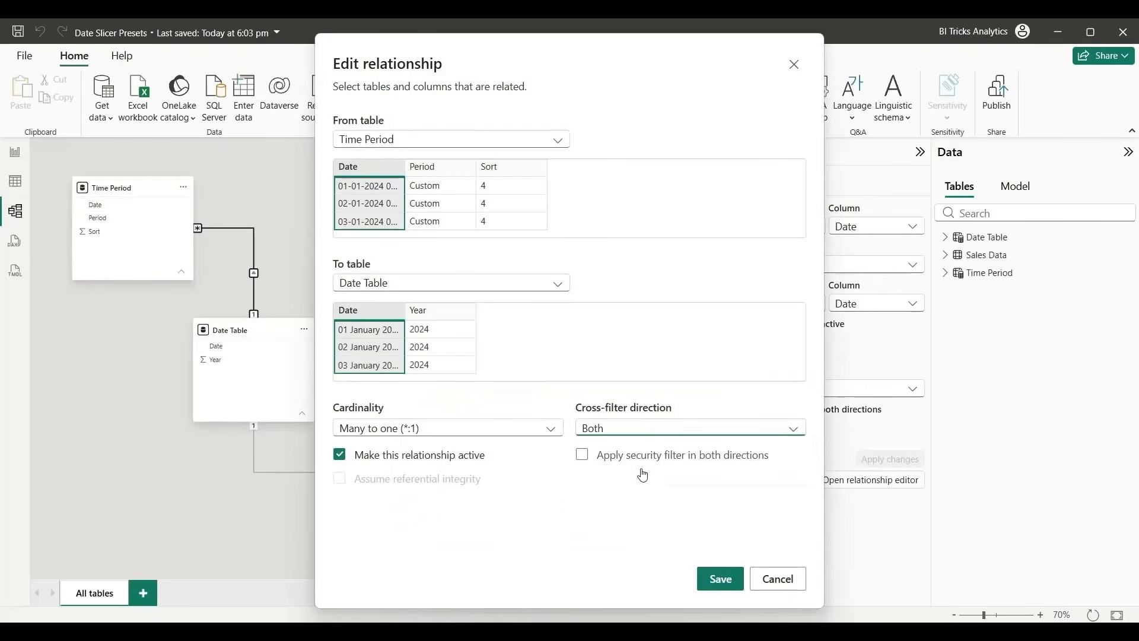
left_click(721, 579)
left_click(15, 151)
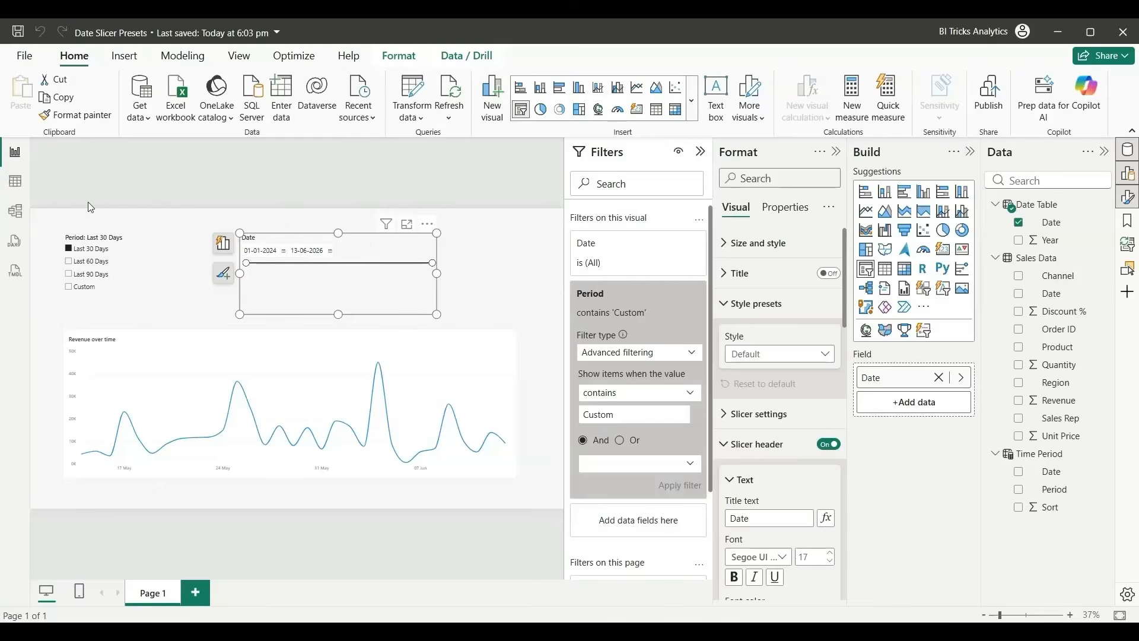
Step: Change the Time Period–Date Table relationship to many-to-many cardinality with a single cross-filter direction in which Time Period filters Date Table
left_click(15, 210)
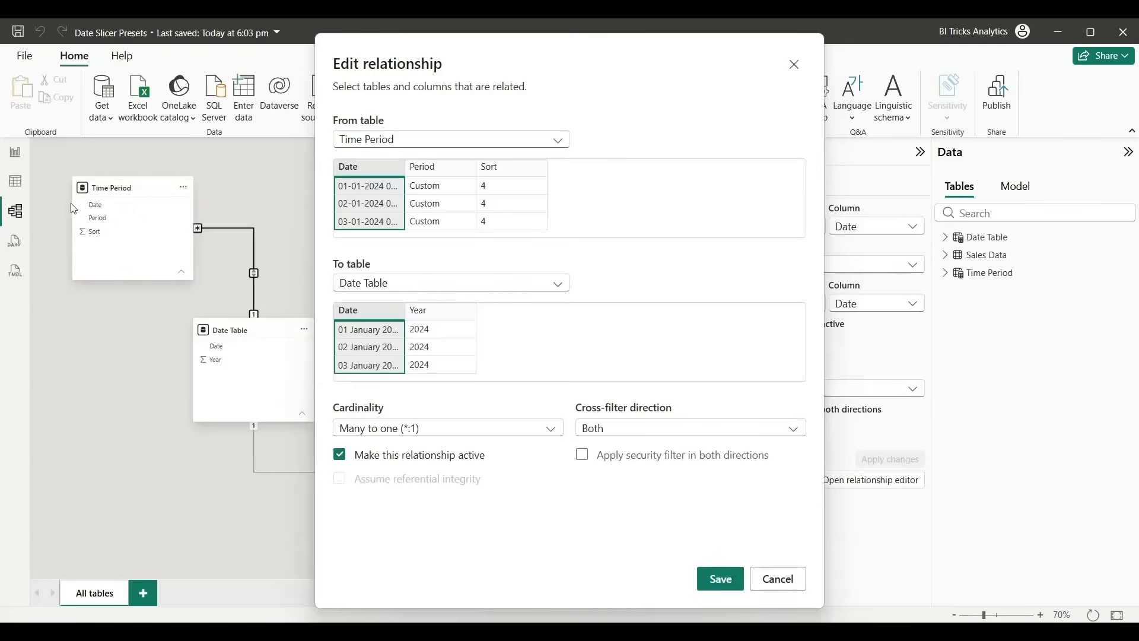
left_click(621, 433)
left_click(548, 497)
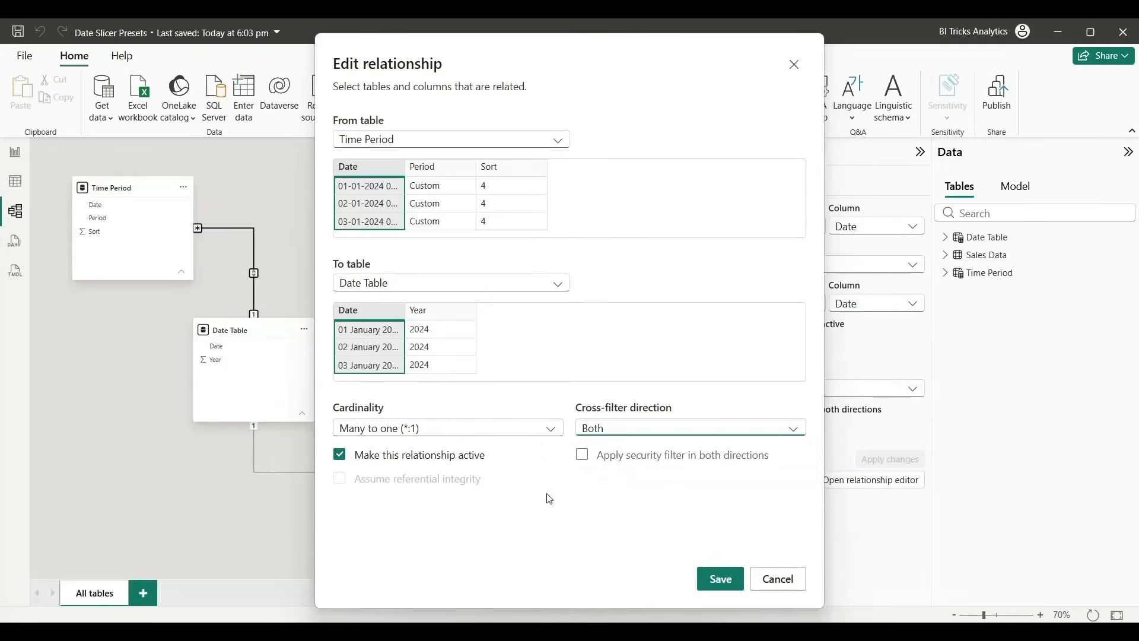
left_click(401, 439)
left_click(424, 504)
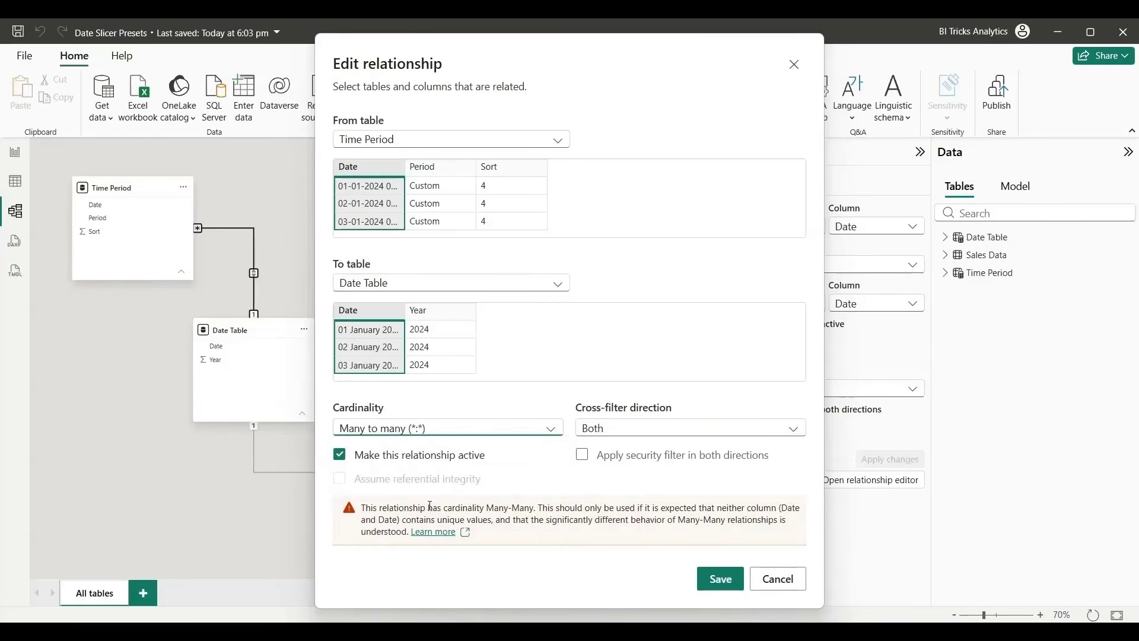
left_click(627, 430)
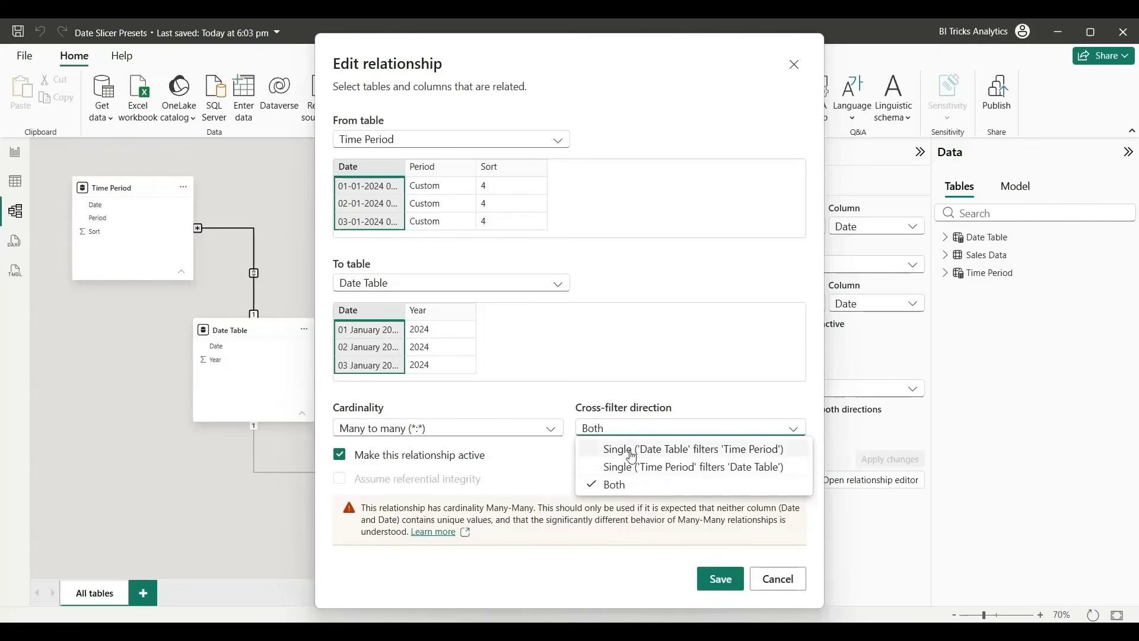
left_click(643, 468)
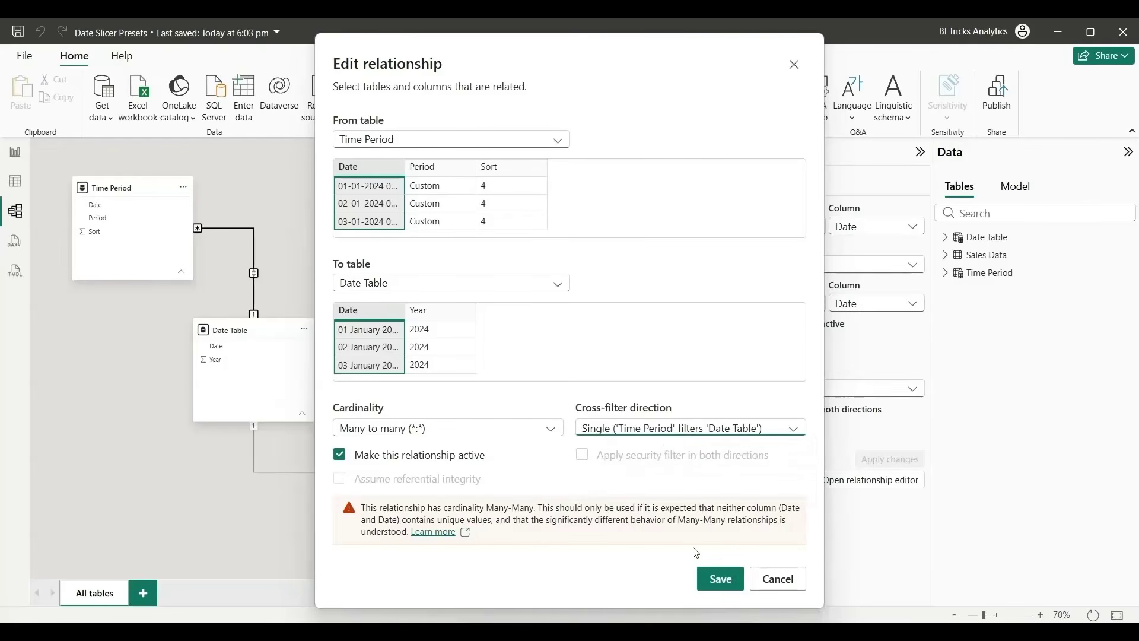
left_click(720, 579)
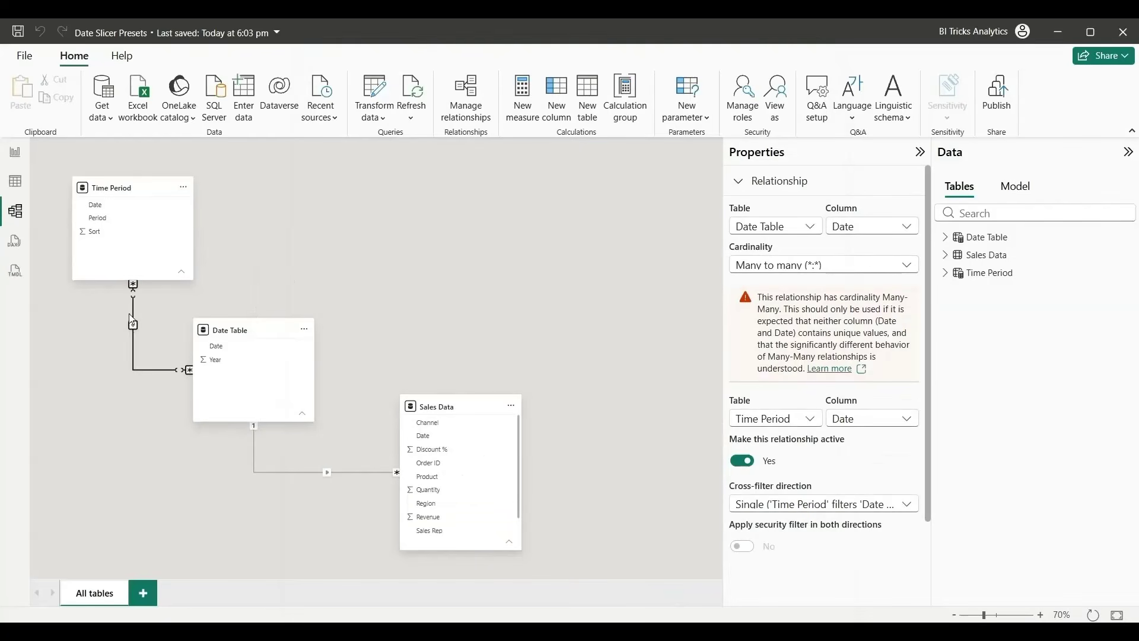
left_click(133, 365)
Step: Edit the interactions on the report page so that the Period slicer filters the date slicer
left_click(16, 152)
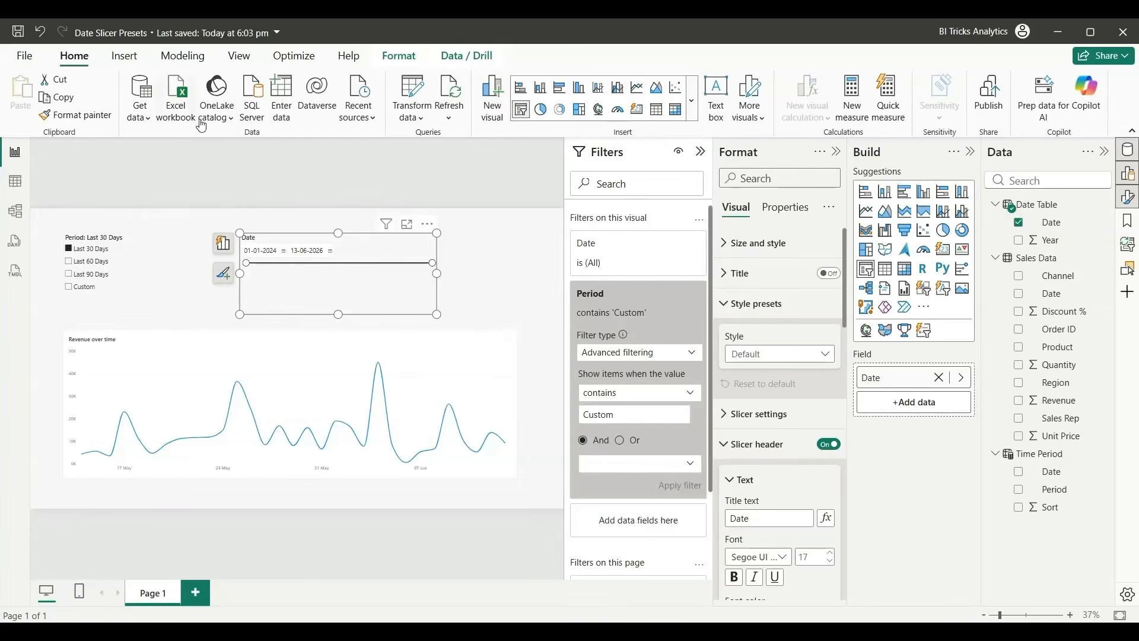
left_click(399, 56)
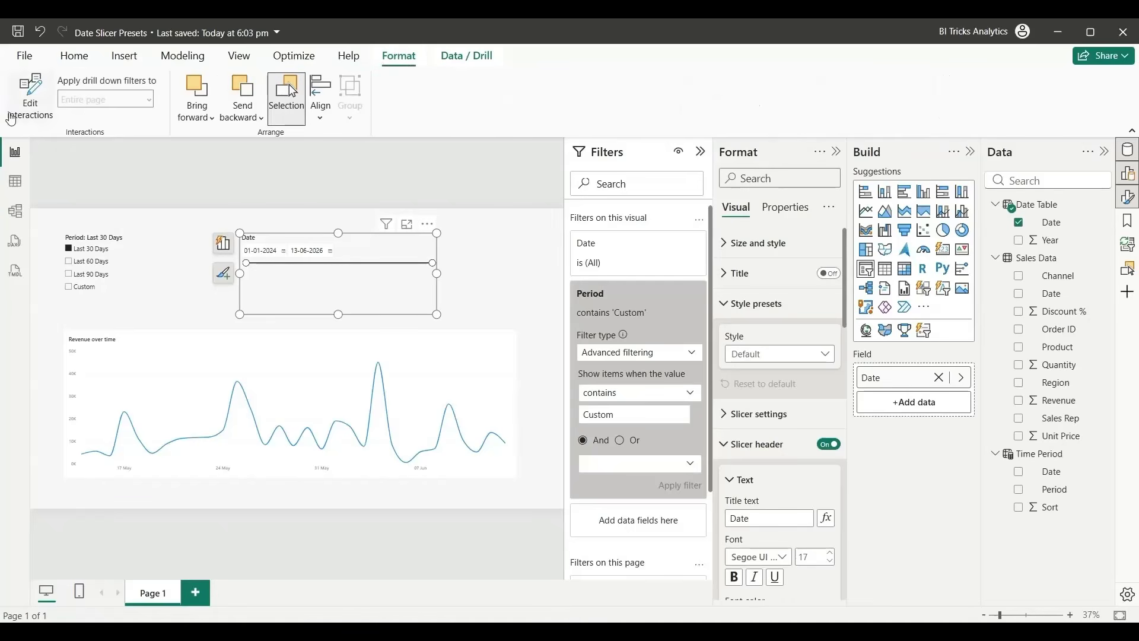
left_click(23, 100)
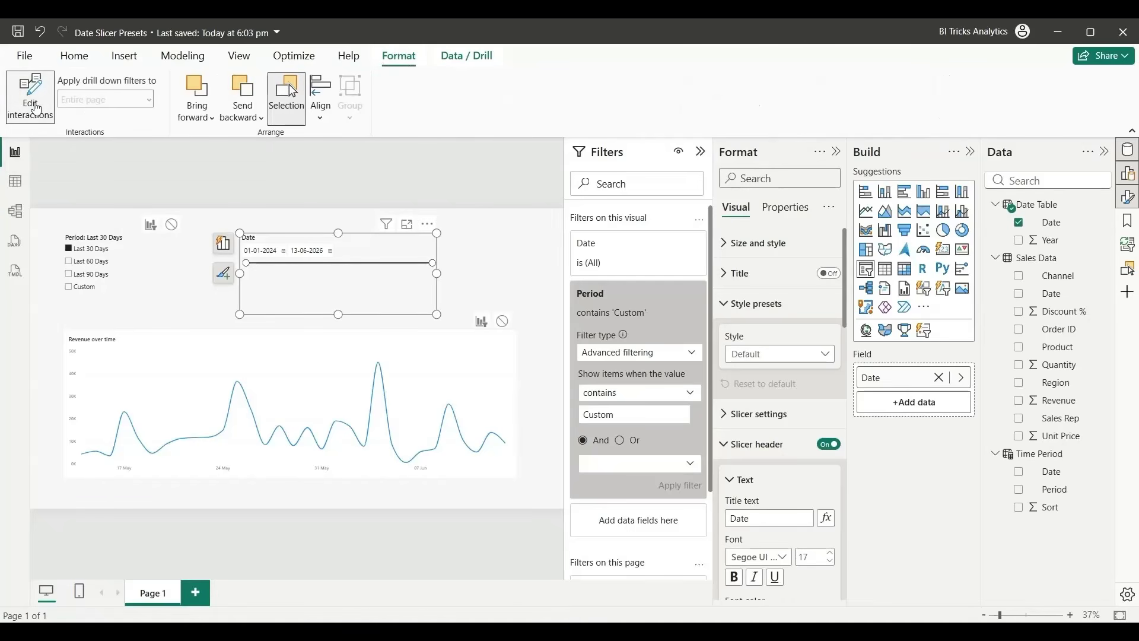
left_click(83, 313)
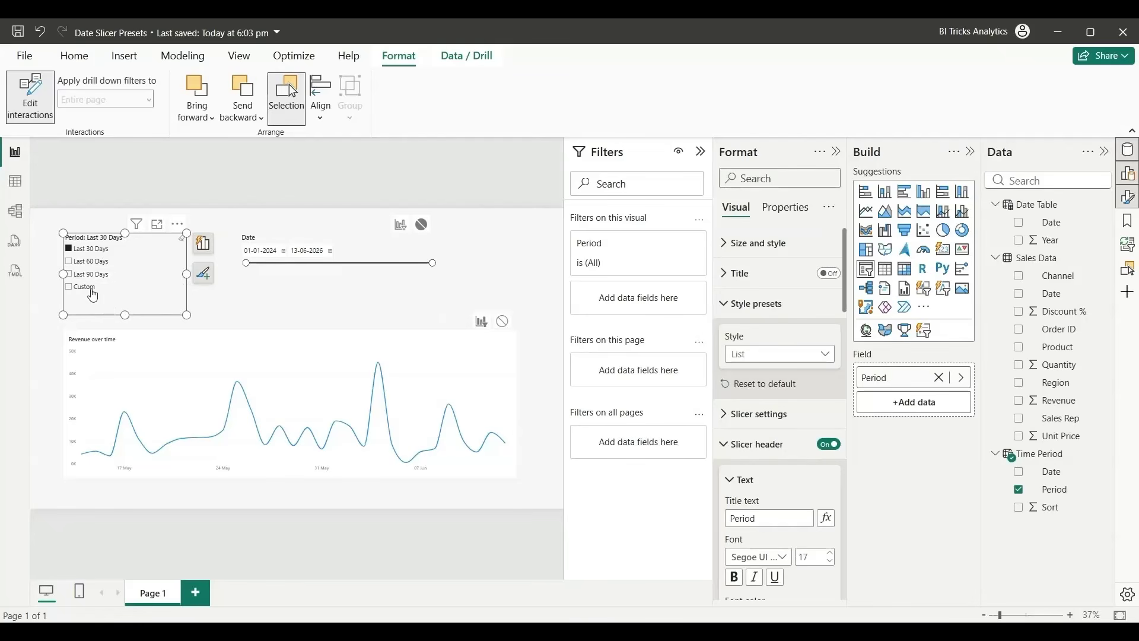
left_click(402, 227)
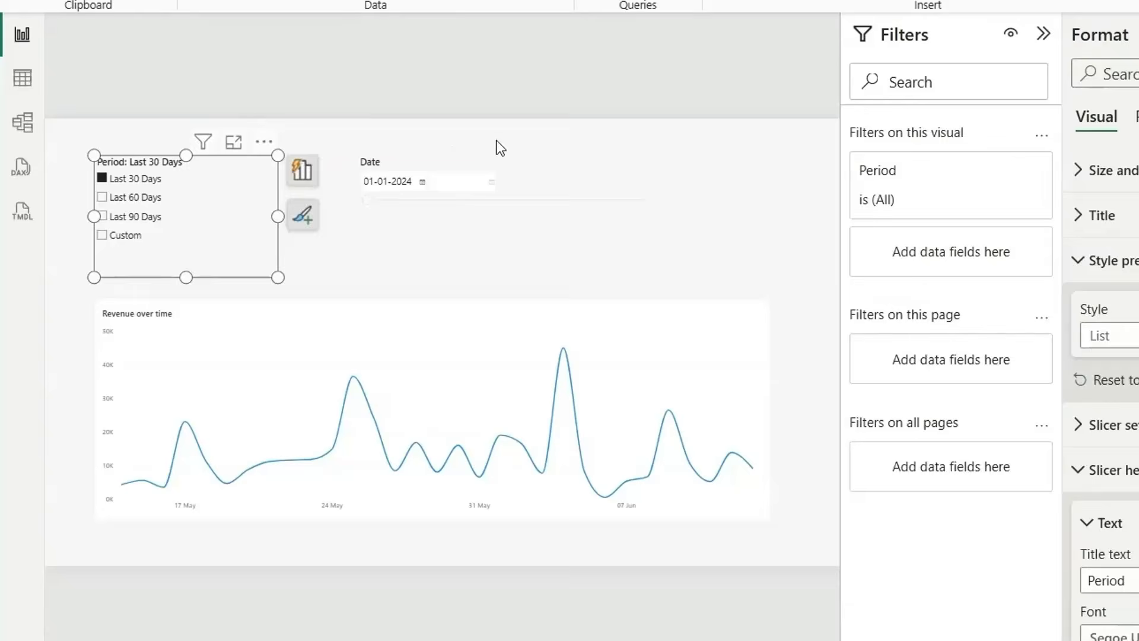
Step: Test the date slicer with Last 30 Days chosen by opening its start-date calendar and clearing its selection
left_click(500, 147)
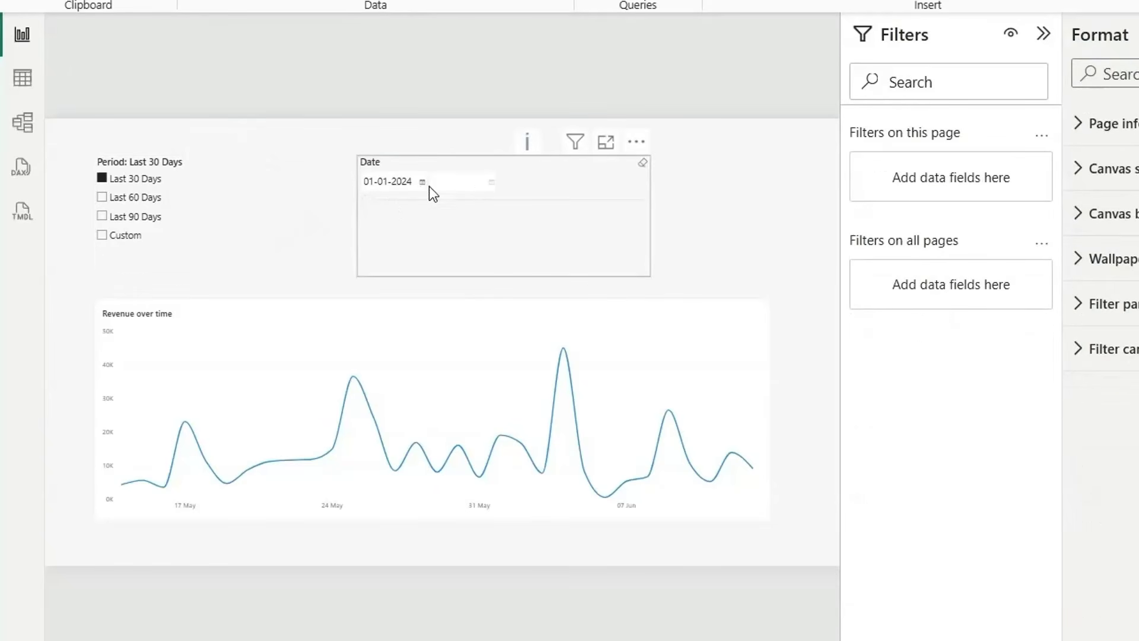
left_click(422, 183)
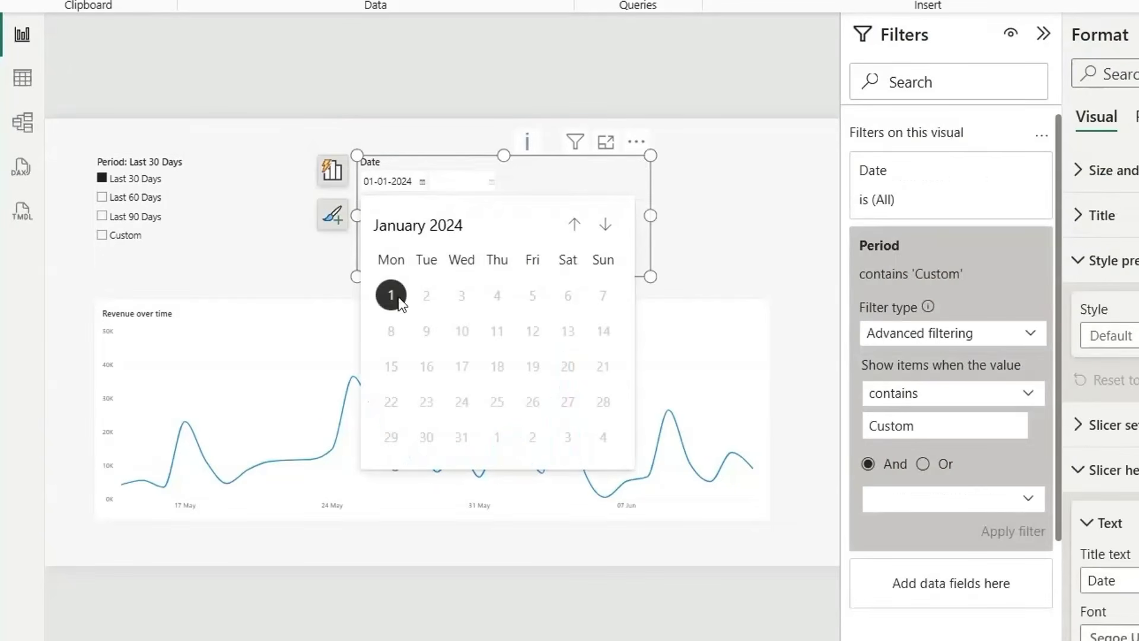
left_click(642, 173)
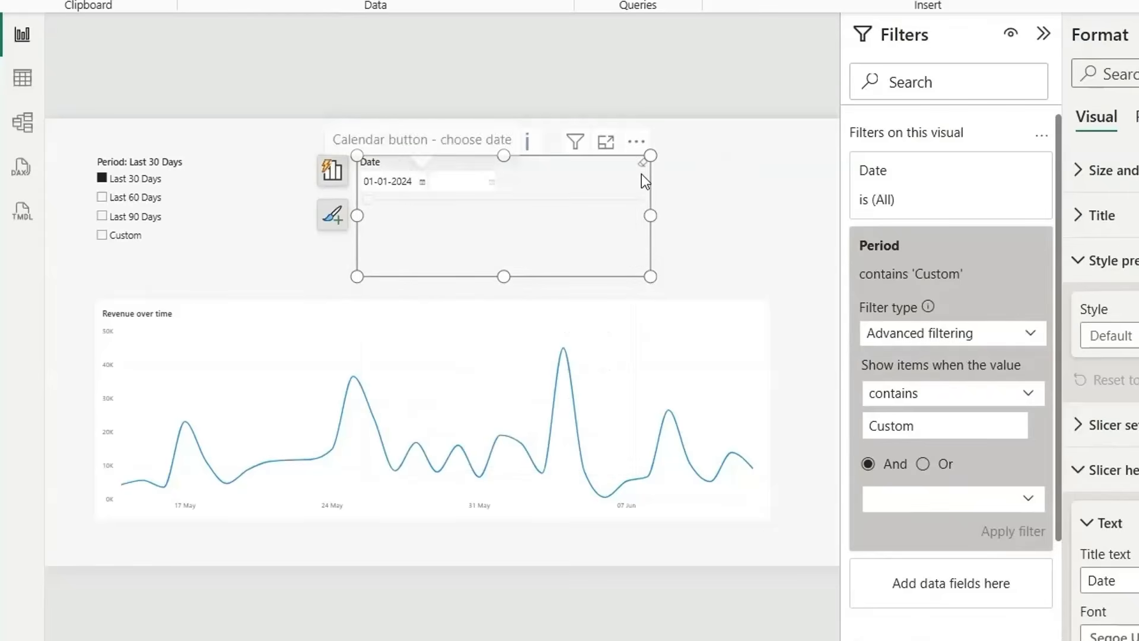
left_click(646, 174)
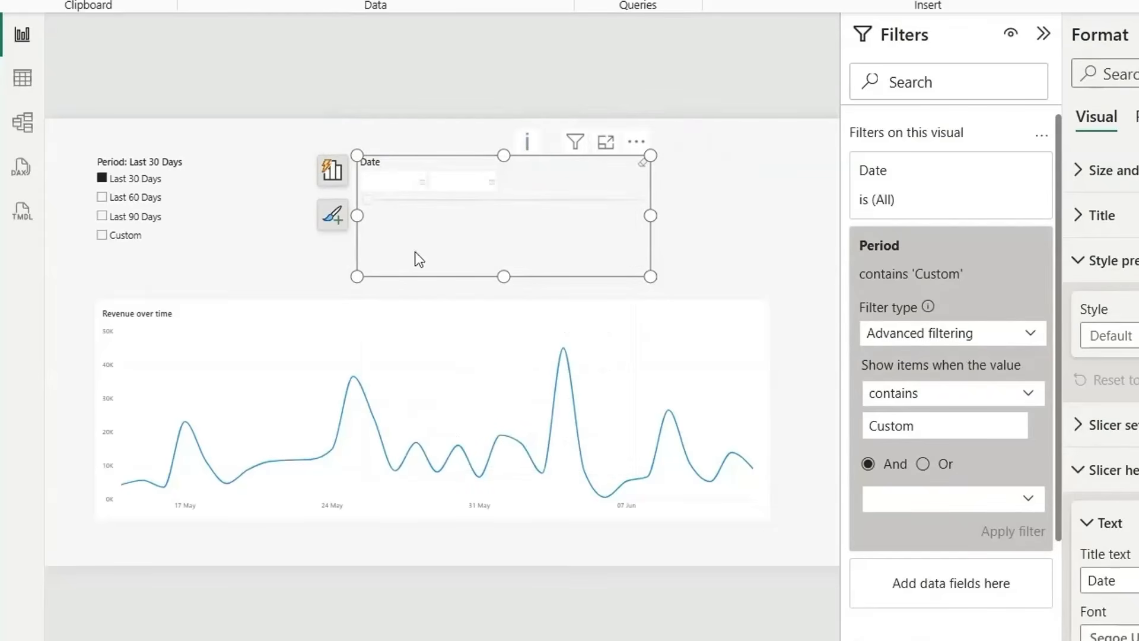
Step: Test the Period slicer's effect on the revenue chart by choosing Last 60 Days and Last 90 Days in turn
left_click(303, 262)
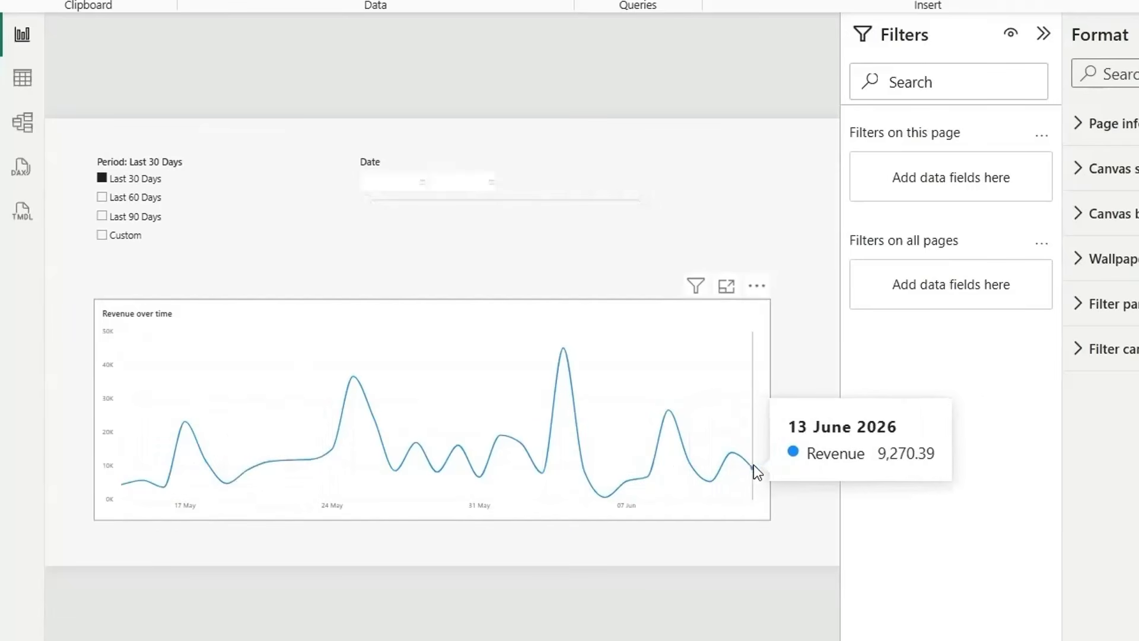
left_click(134, 197)
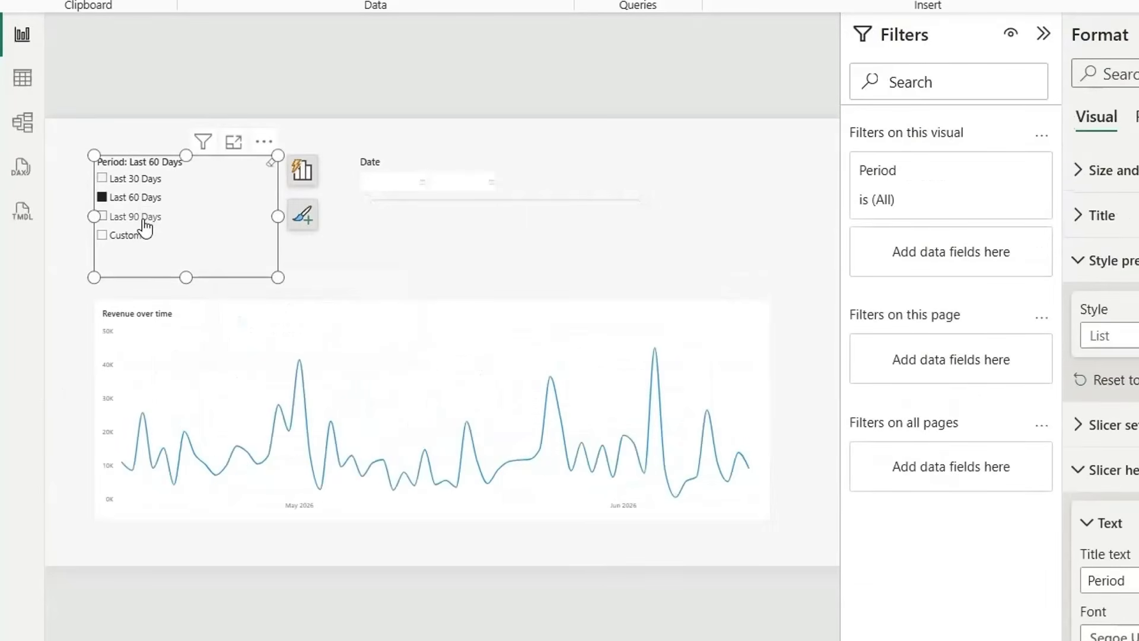
left_click(144, 219)
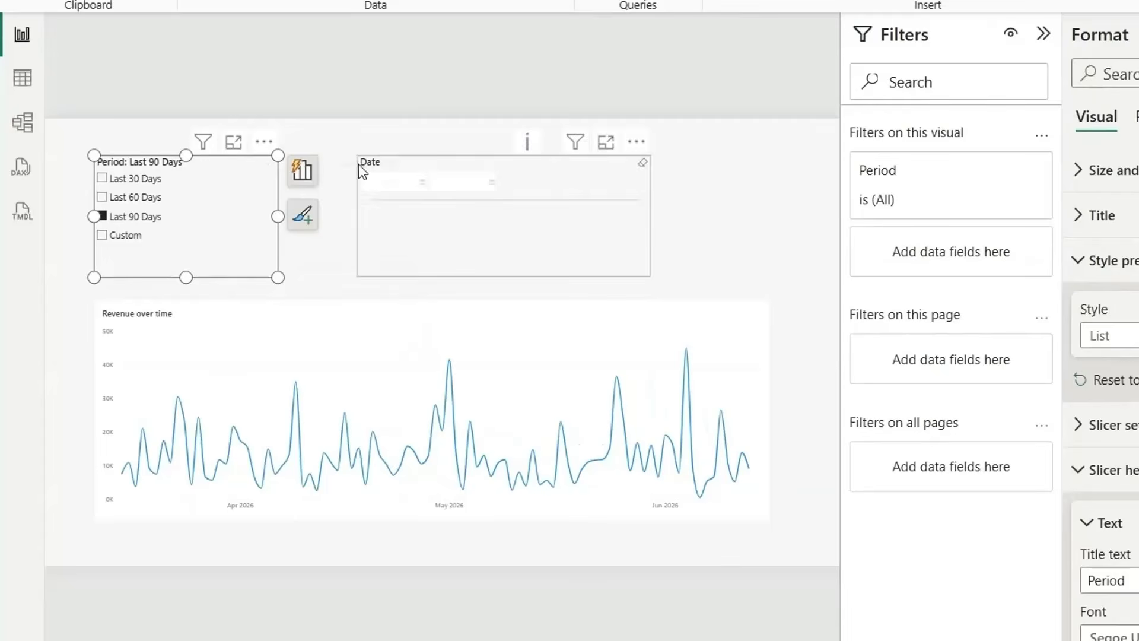
Step: Choose Custom in the Period slicer and narrow the date slicer to the range 22-12-2024 to 26-04-2025
left_click(122, 237)
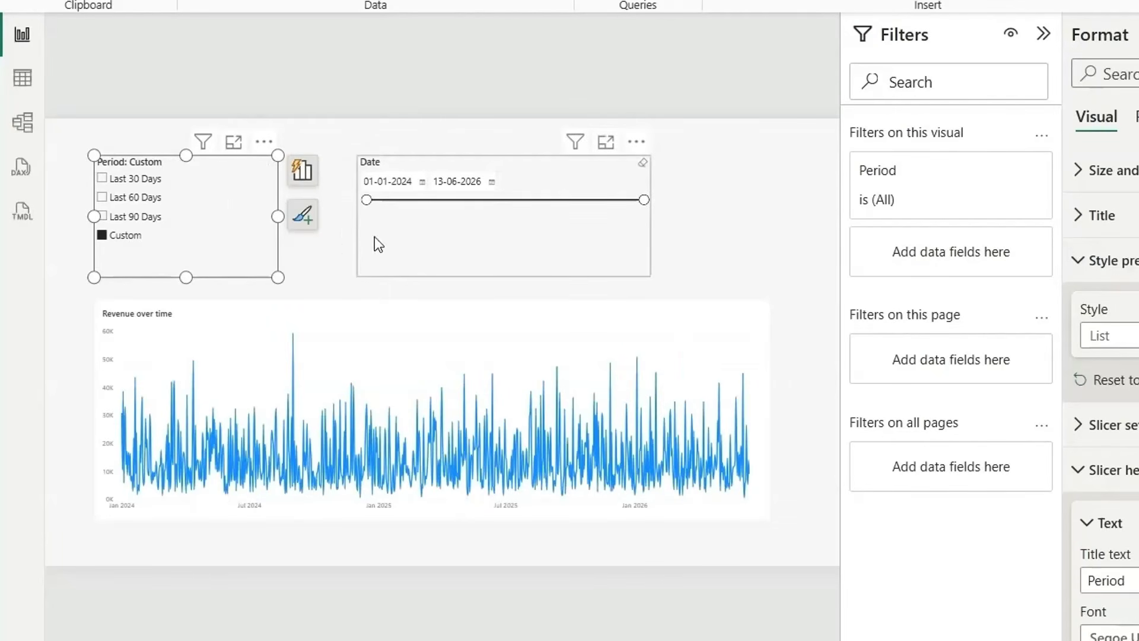
left_click_drag(366, 200, 479, 202)
left_click_drag(644, 200, 519, 205)
left_click(700, 265)
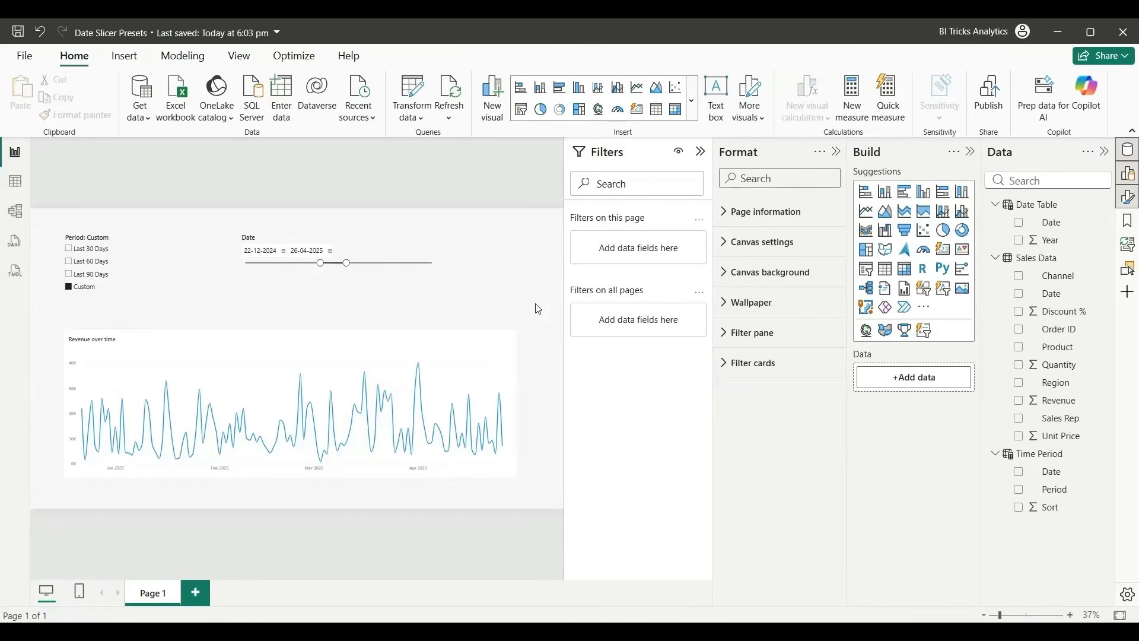
Step: Review the DAX formula that defines the Time Period table and close it without making changes
left_click(1047, 453)
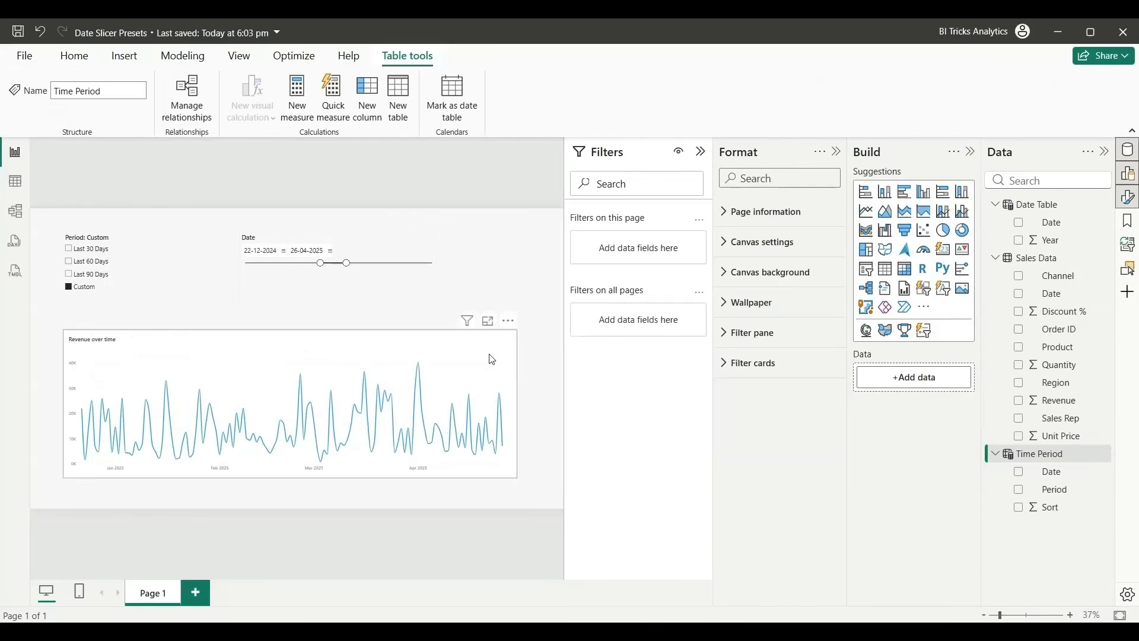
left_click(1051, 472)
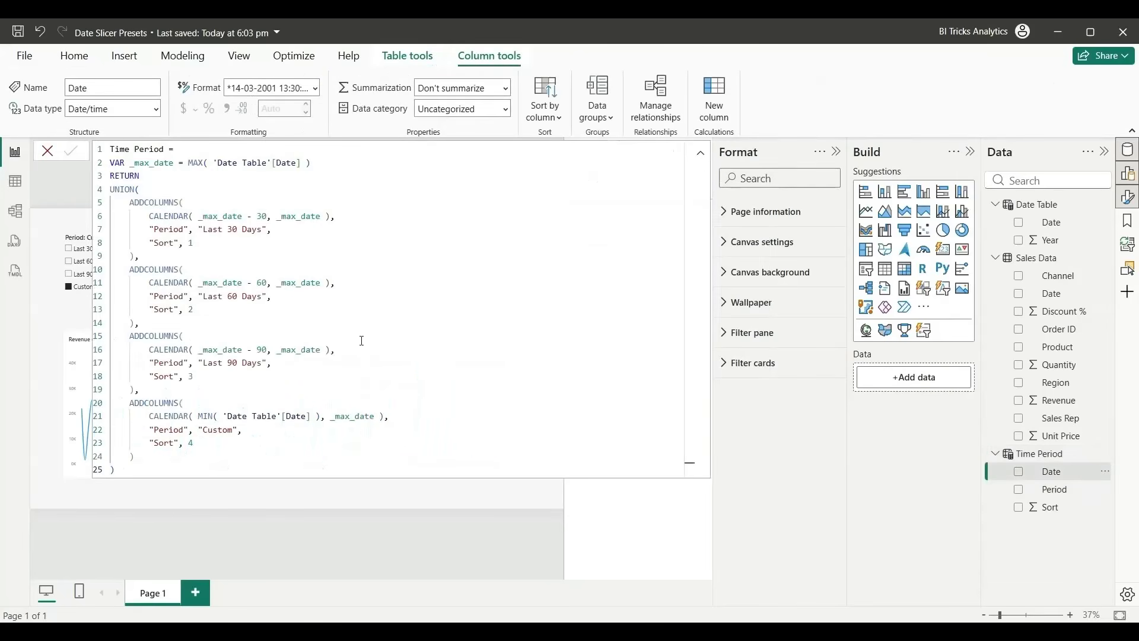
left_click(48, 151)
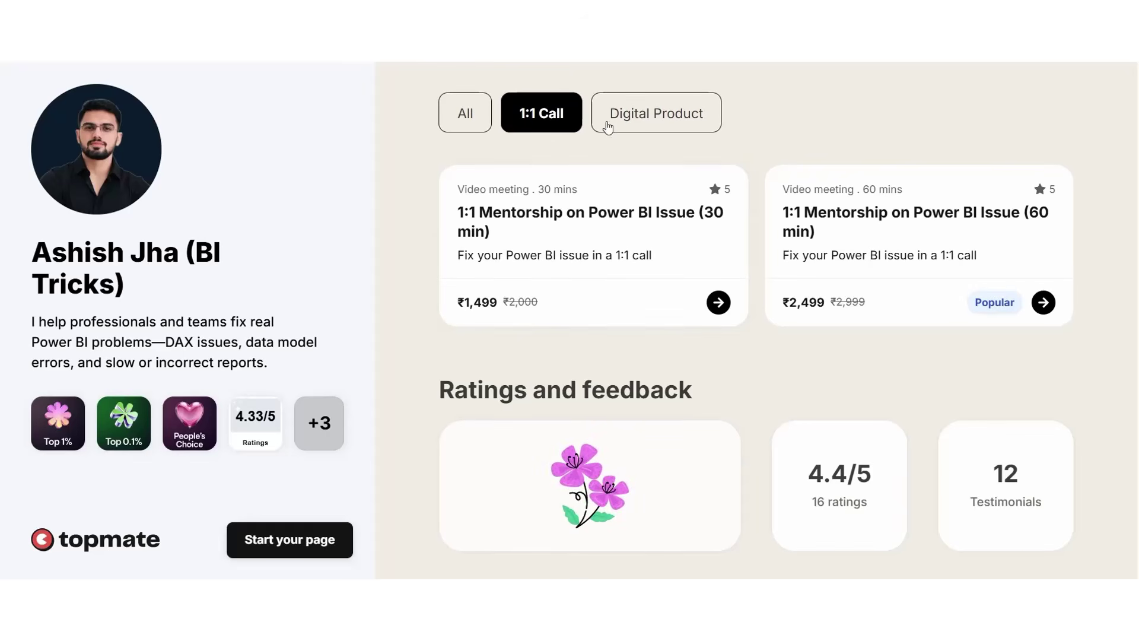
Step: Switch to the Topmate profile page and show only its Digital Product listings
left_click(638, 123)
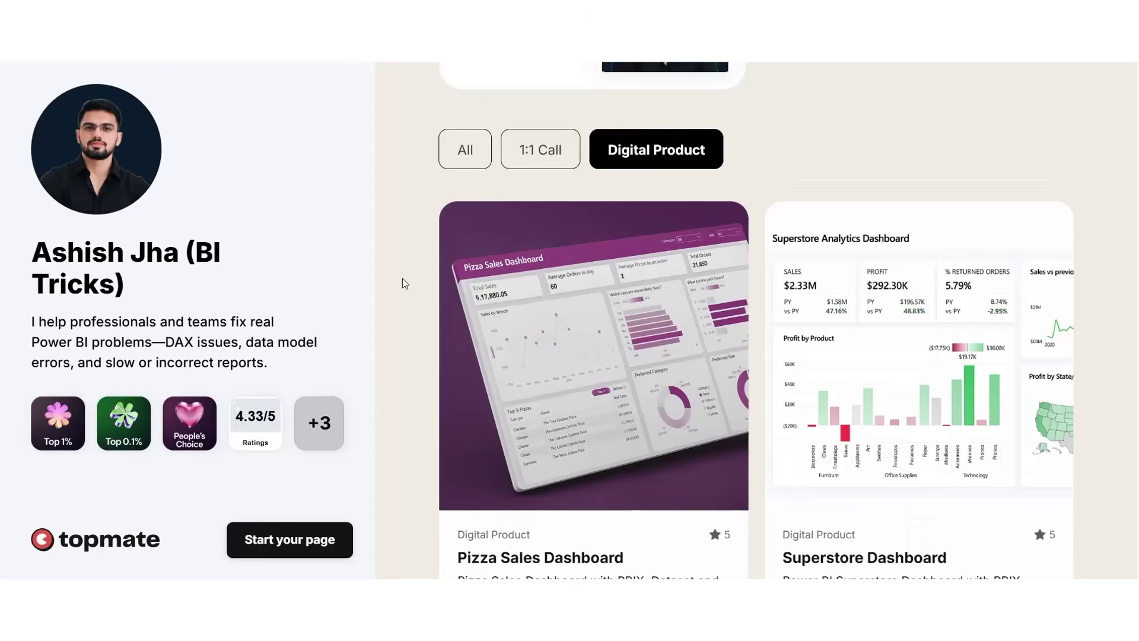